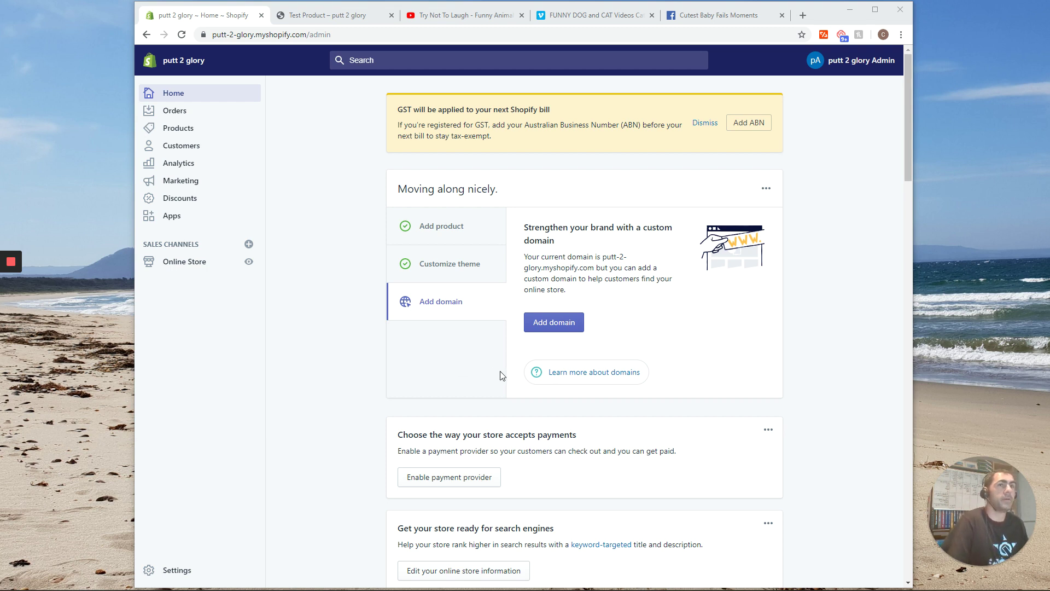
# Go to the Products list in the Shopify admin
pyautogui.click(204, 131)
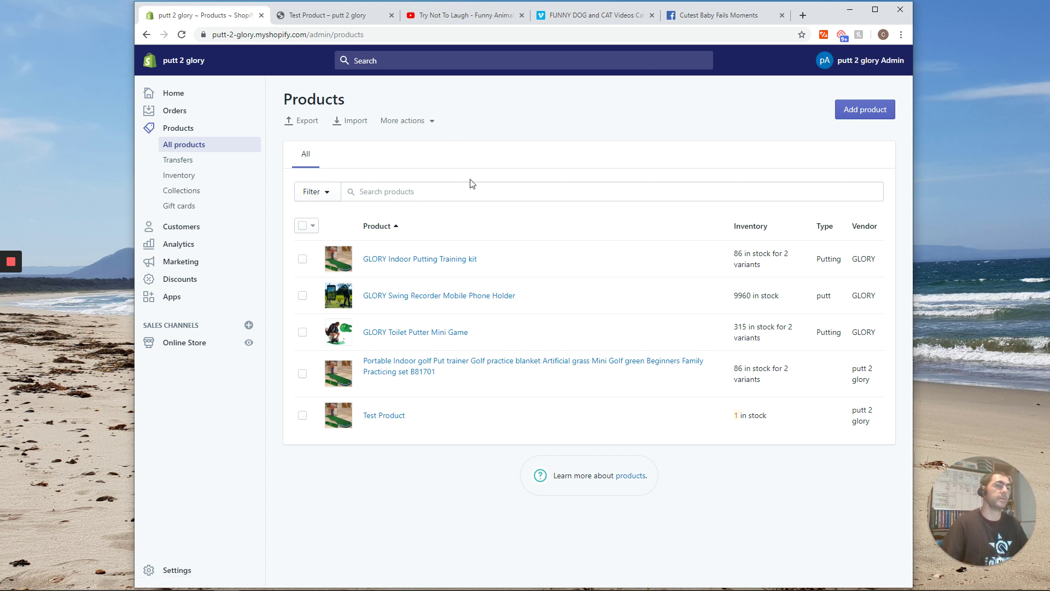
# Edit Test Product and centre-align the empty line below its description text
pyautogui.click(389, 417)
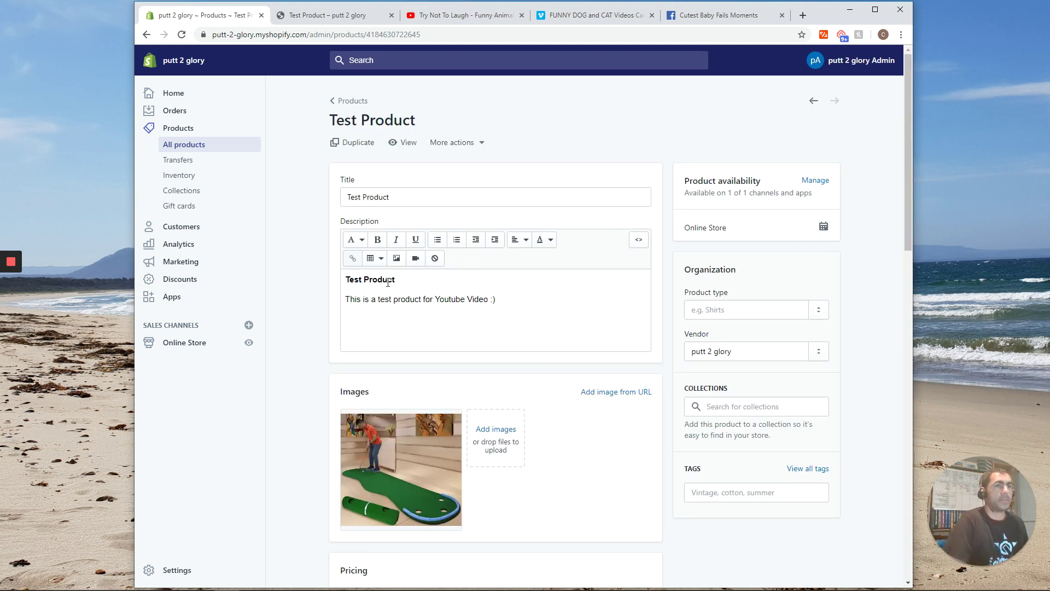
pyautogui.click(482, 310)
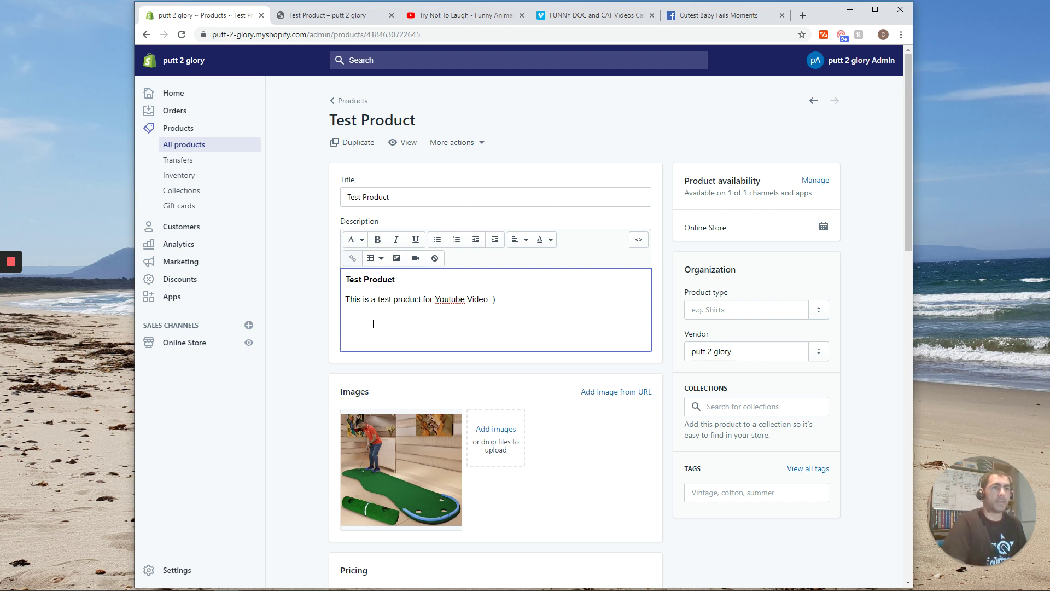
pyautogui.click(525, 240)
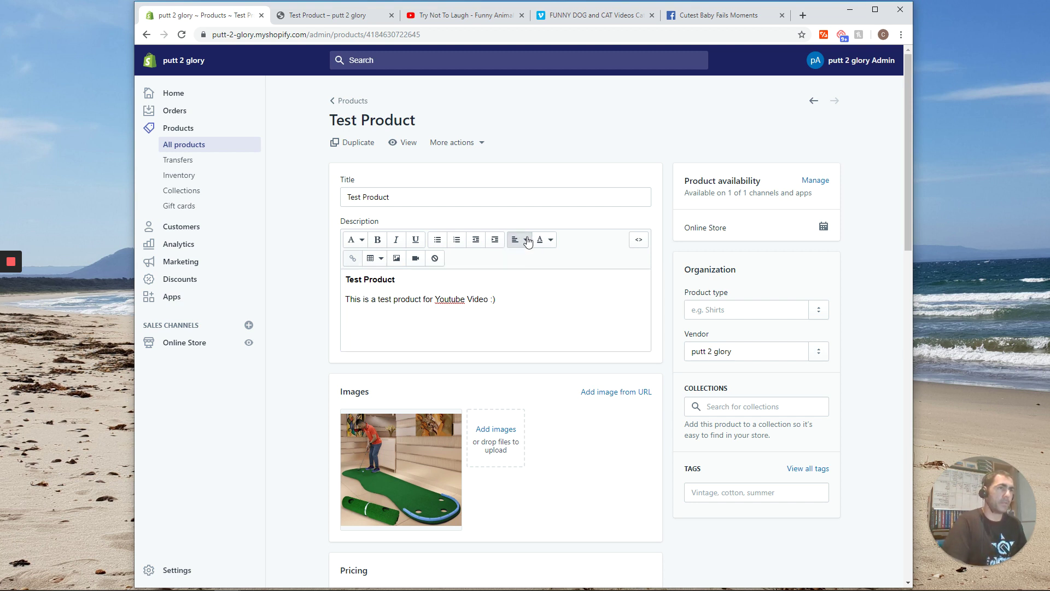
pyautogui.click(523, 287)
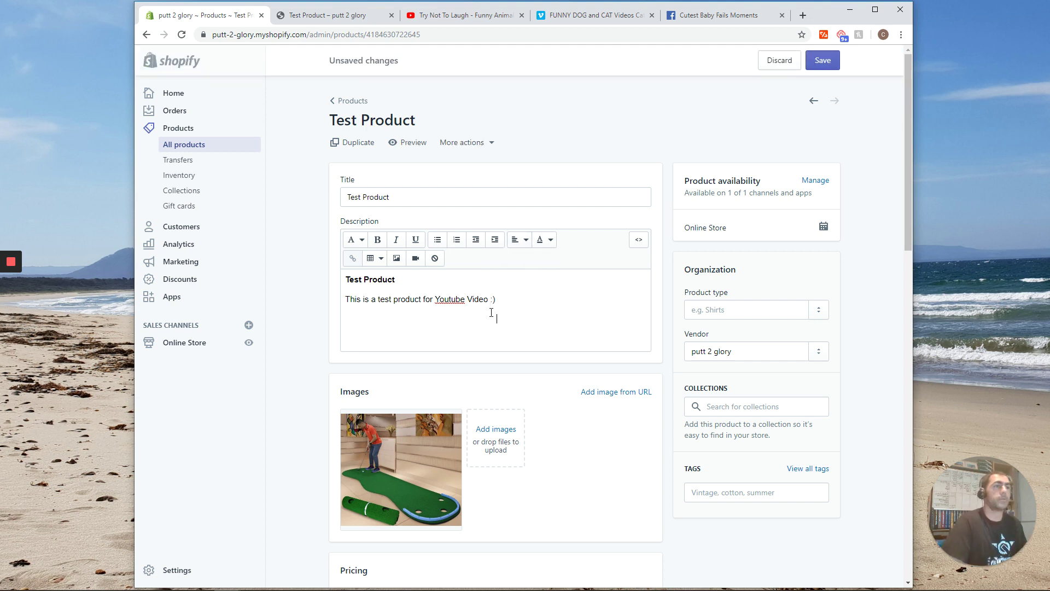
# Start a video embed in the description, then switch to the YouTube 'Try Not To Laugh' video
pyautogui.click(415, 261)
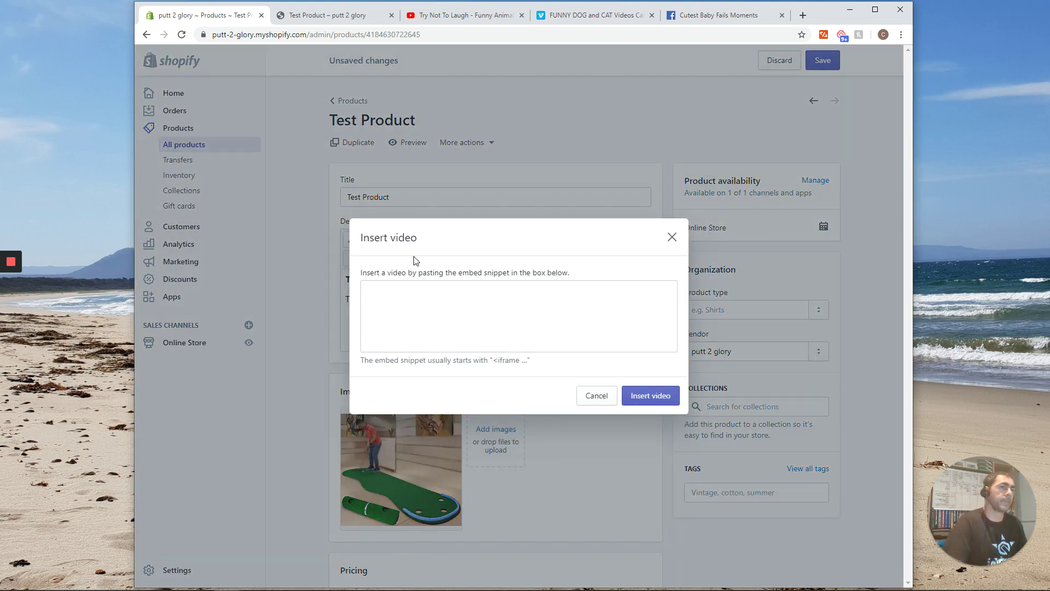
pyautogui.click(406, 300)
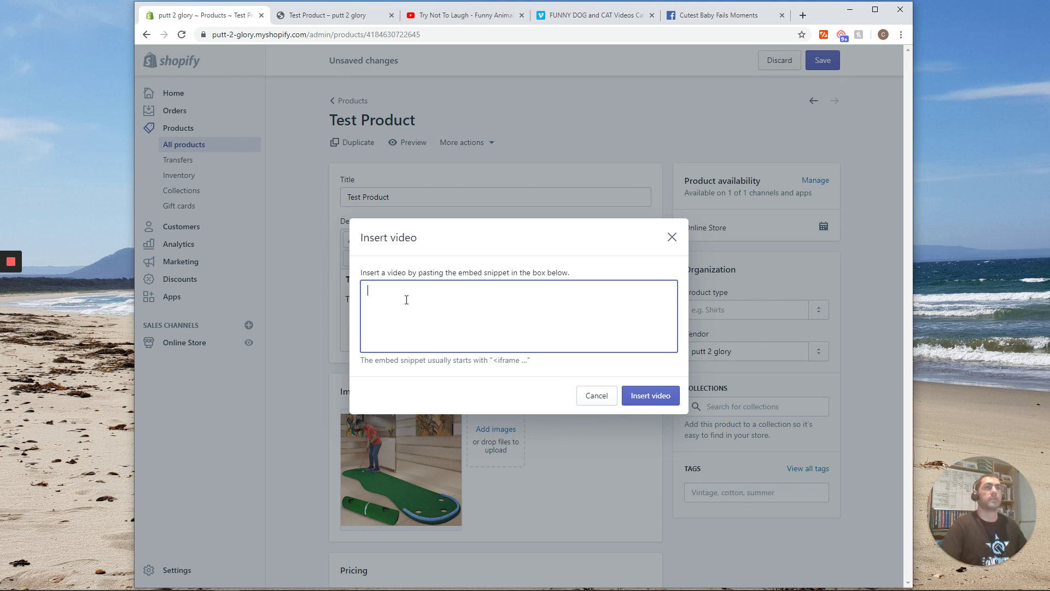
pyautogui.click(462, 18)
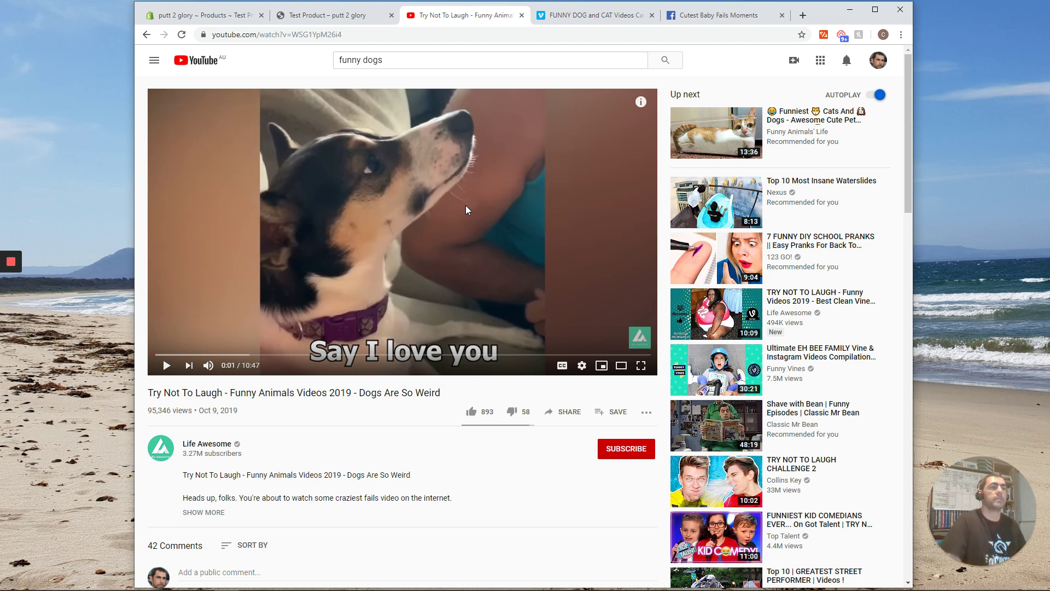
# Copy the YouTube video's 560×315 iframe embed code from Share > Embed
pyautogui.click(573, 415)
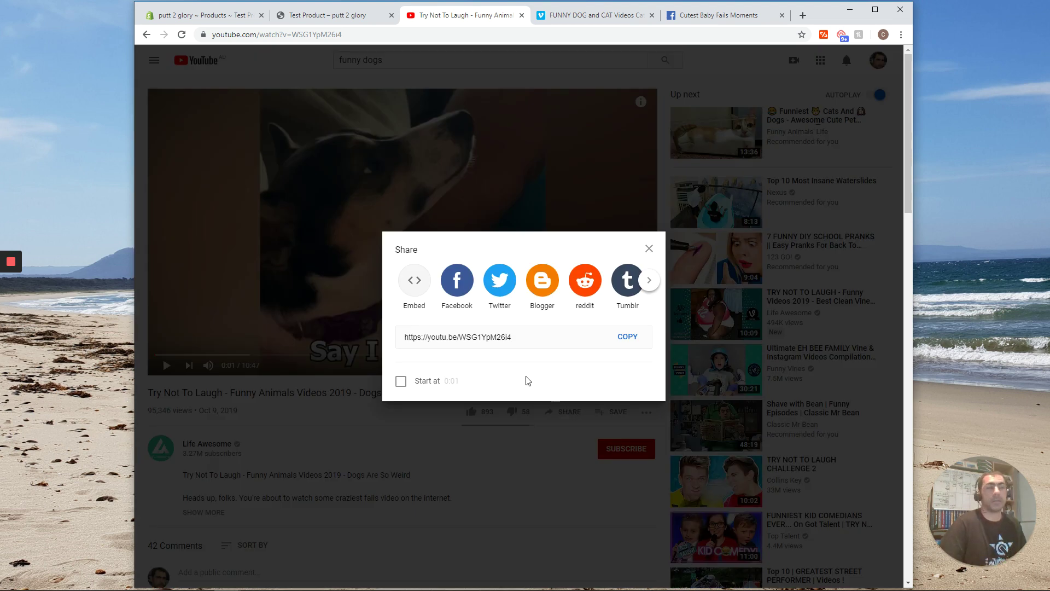
pyautogui.click(415, 277)
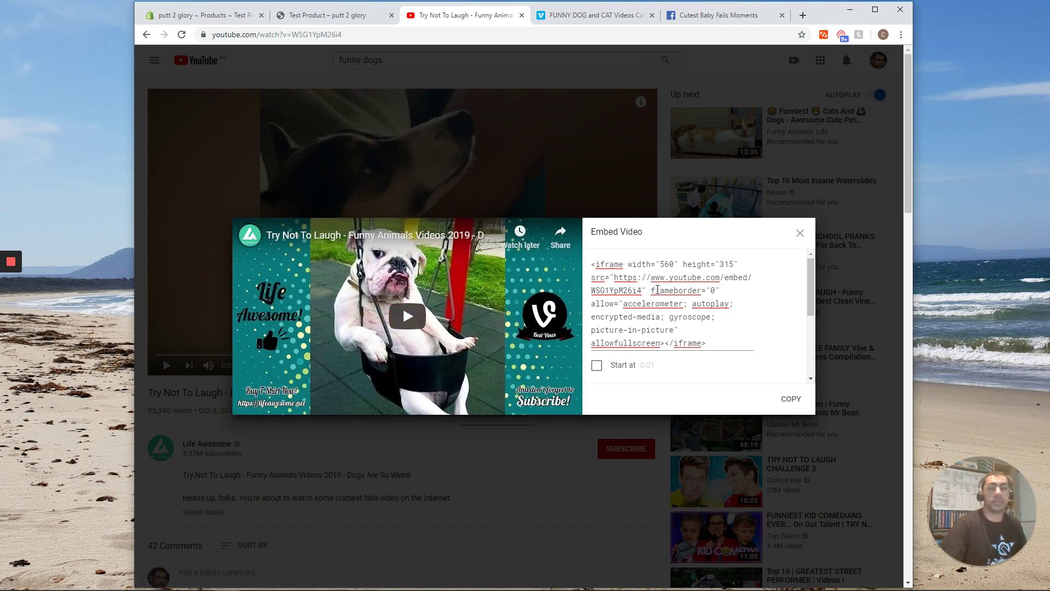
pyautogui.click(650, 300)
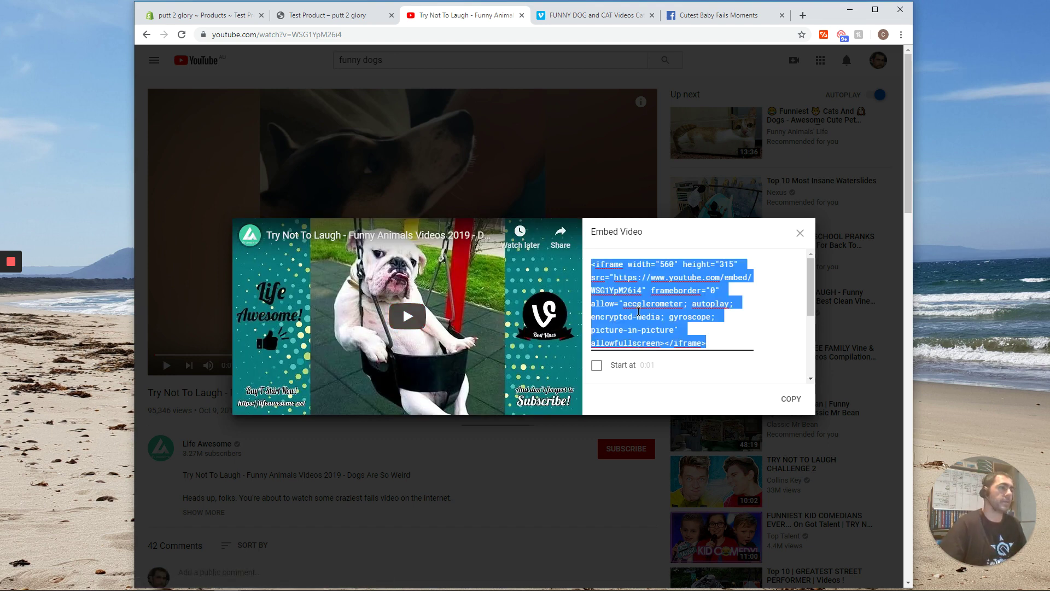
pyautogui.rightClick(638, 312)
pyautogui.click(678, 353)
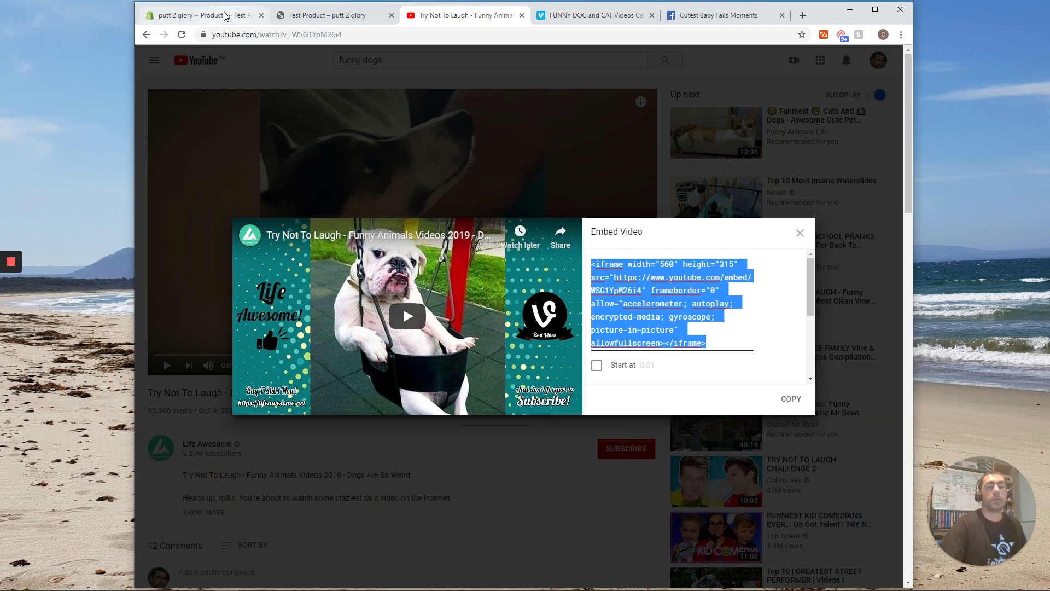
# Paste the YouTube iframe code into the embed box, insert the video and save Test Product
pyautogui.click(224, 17)
pyautogui.click(417, 301)
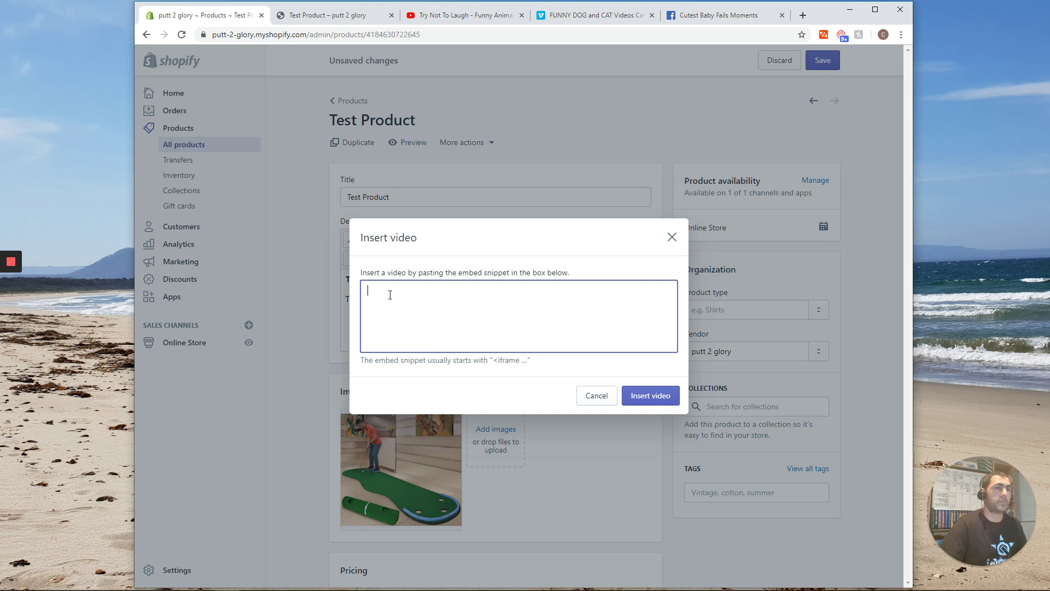
pyautogui.rightClick(410, 298)
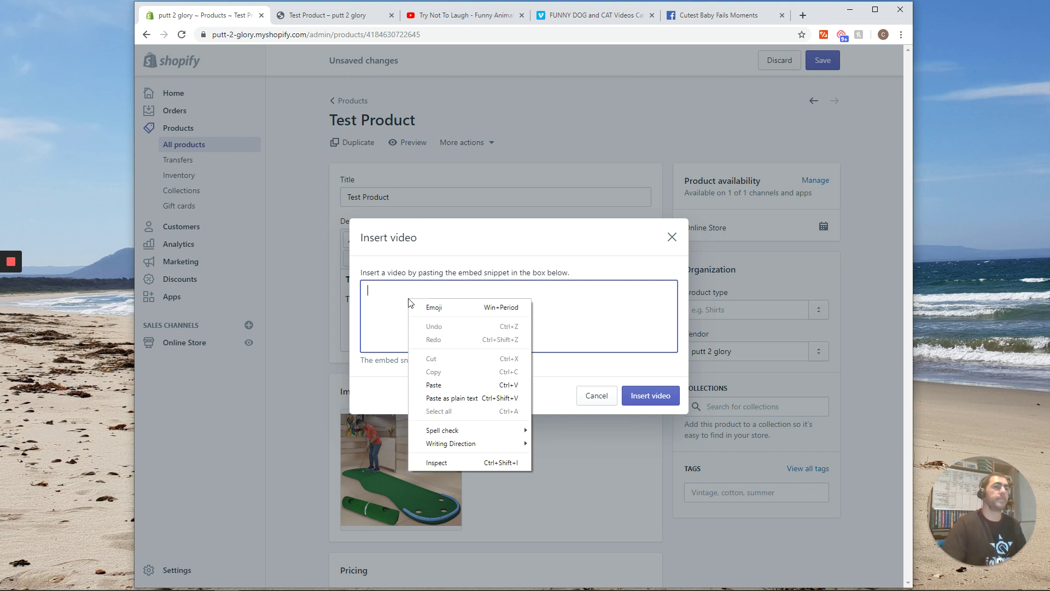
pyautogui.click(441, 387)
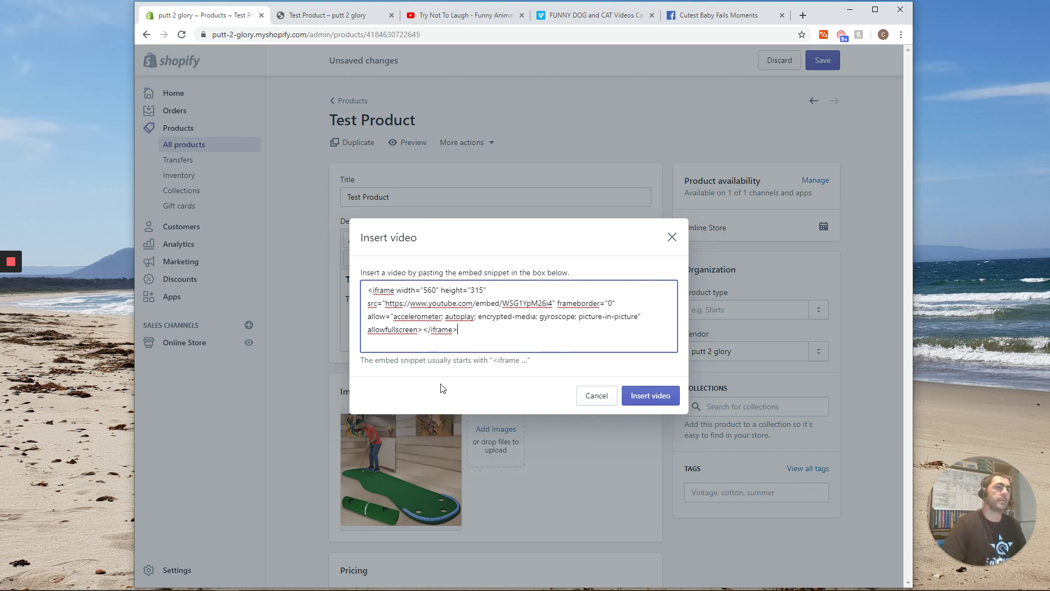
pyautogui.click(643, 399)
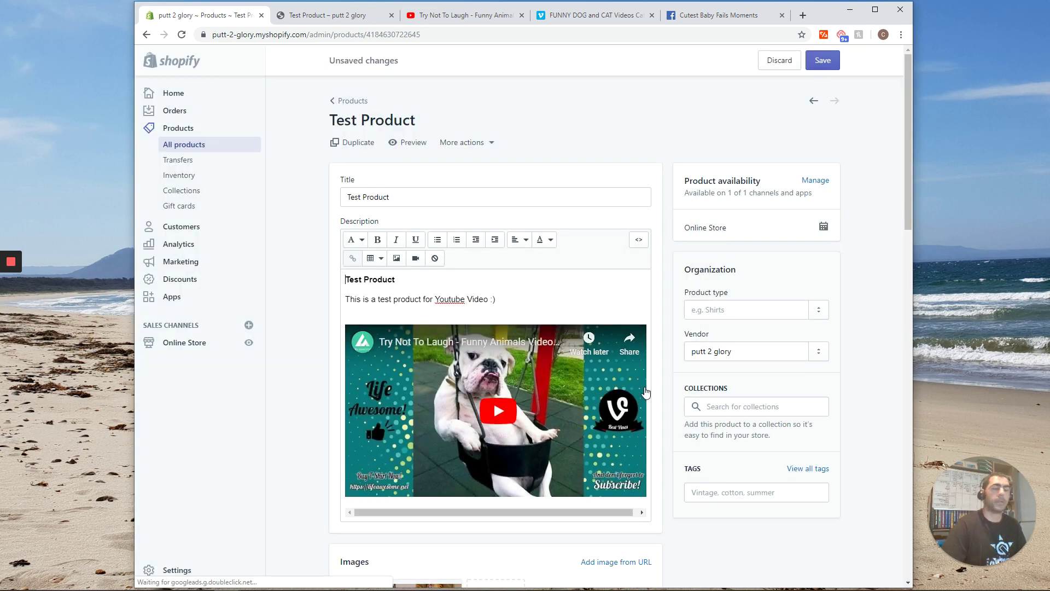
pyautogui.click(821, 64)
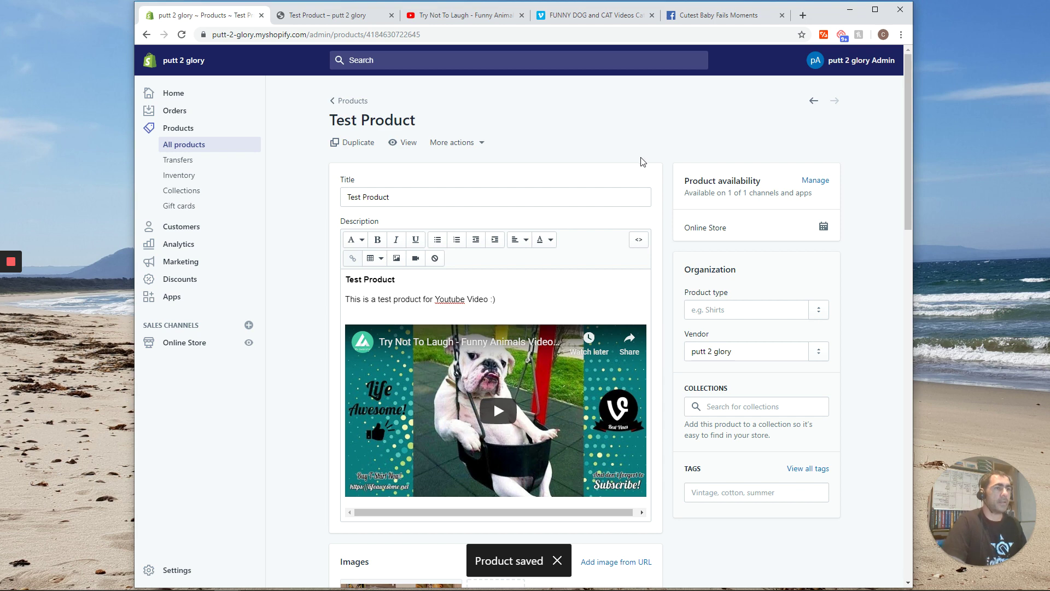
# Check the embedded YouTube video on the live Test Product storefront page
pyautogui.click(405, 143)
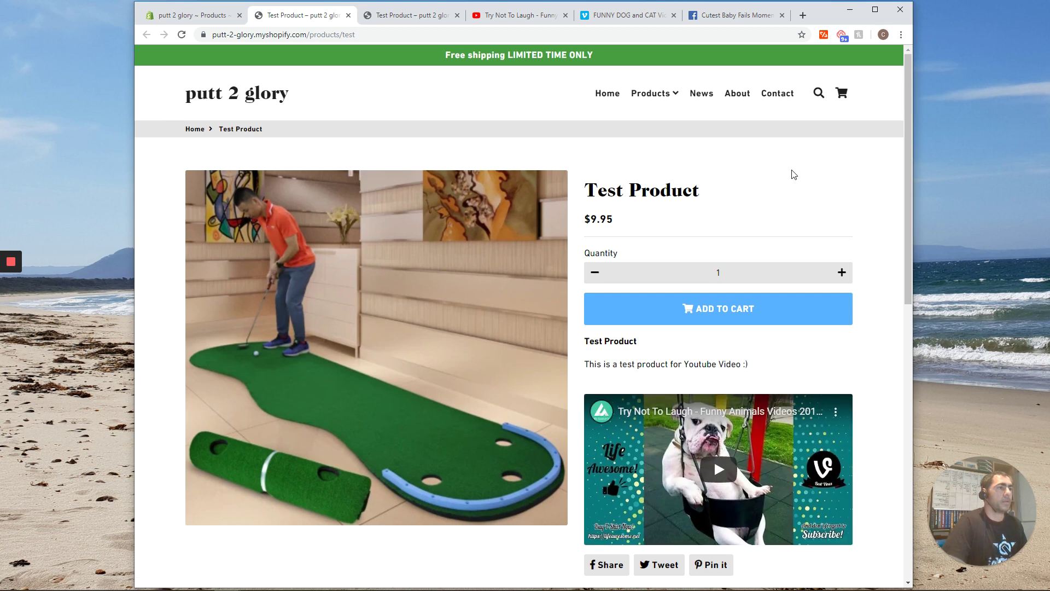
pyautogui.scroll(-1, 792, 173)
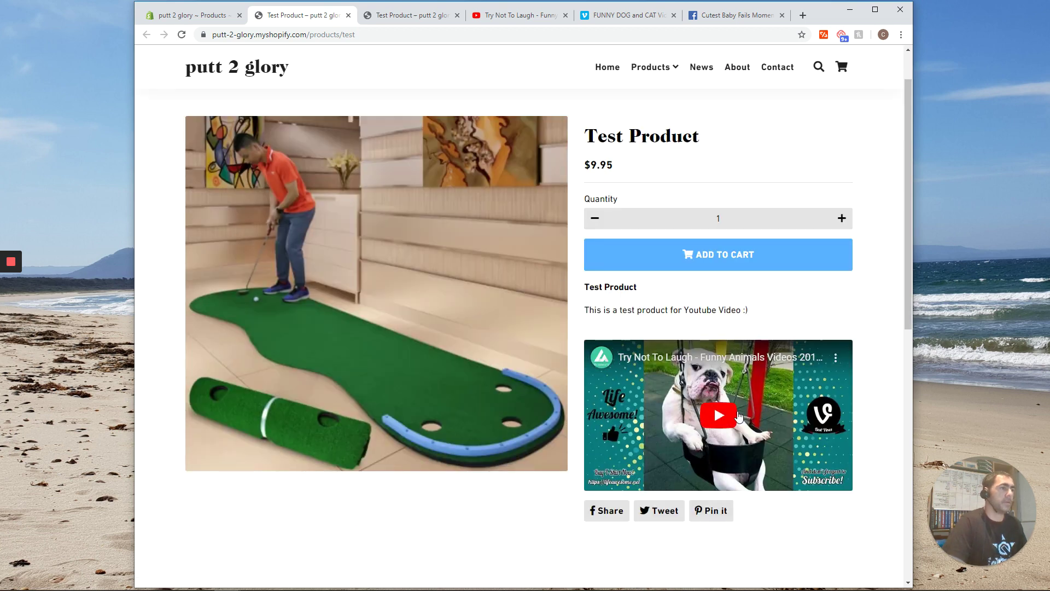
pyautogui.scroll(1, 743, 379)
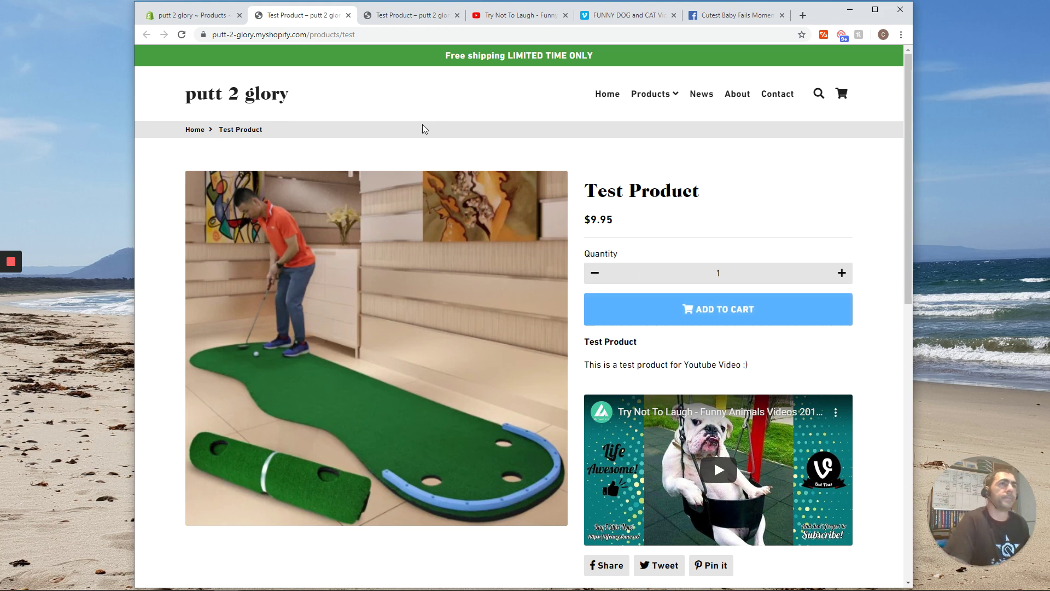
# Add a blank line after the description text, then go to the Vimeo dog-and-cat video
pyautogui.click(187, 16)
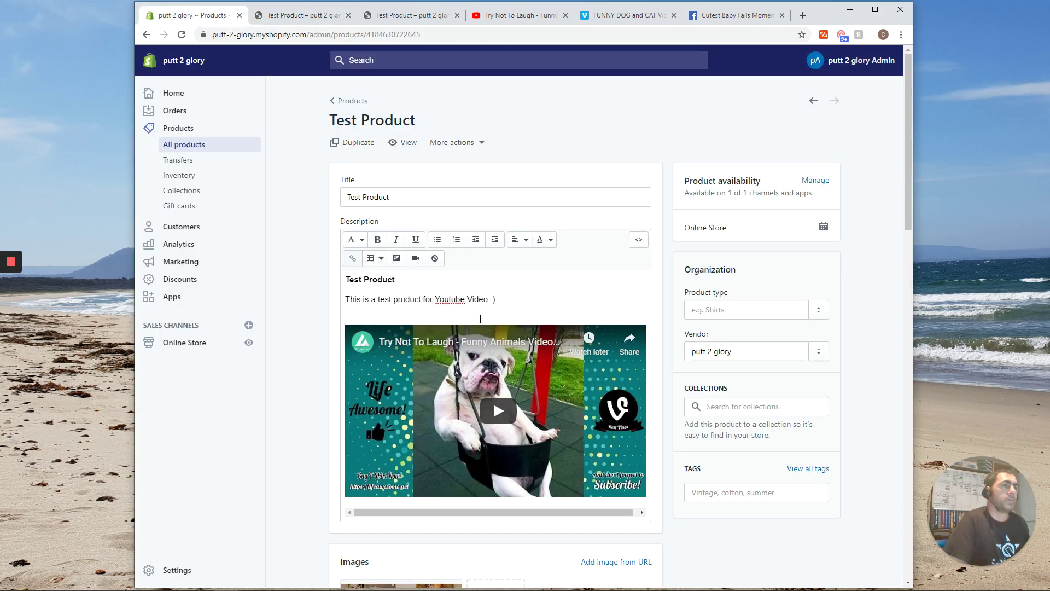
pyautogui.click(504, 299)
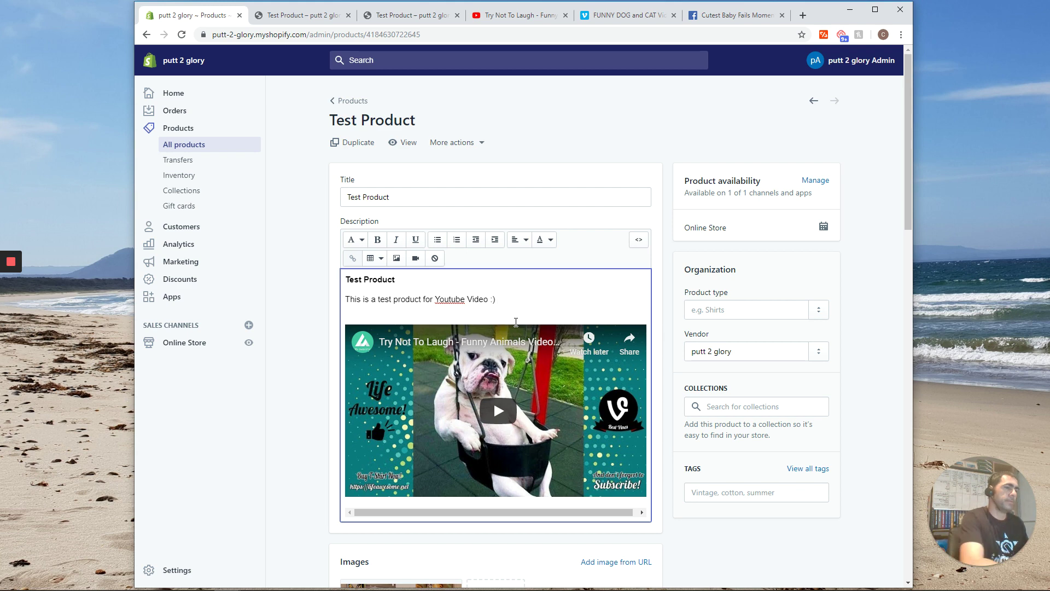
pyautogui.press('Return')
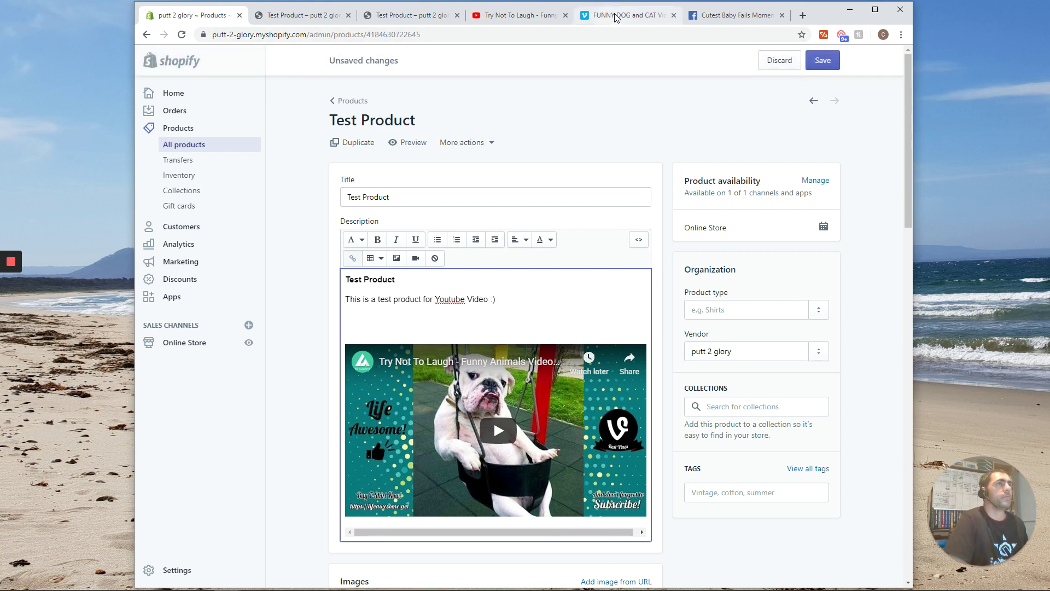
pyautogui.click(616, 16)
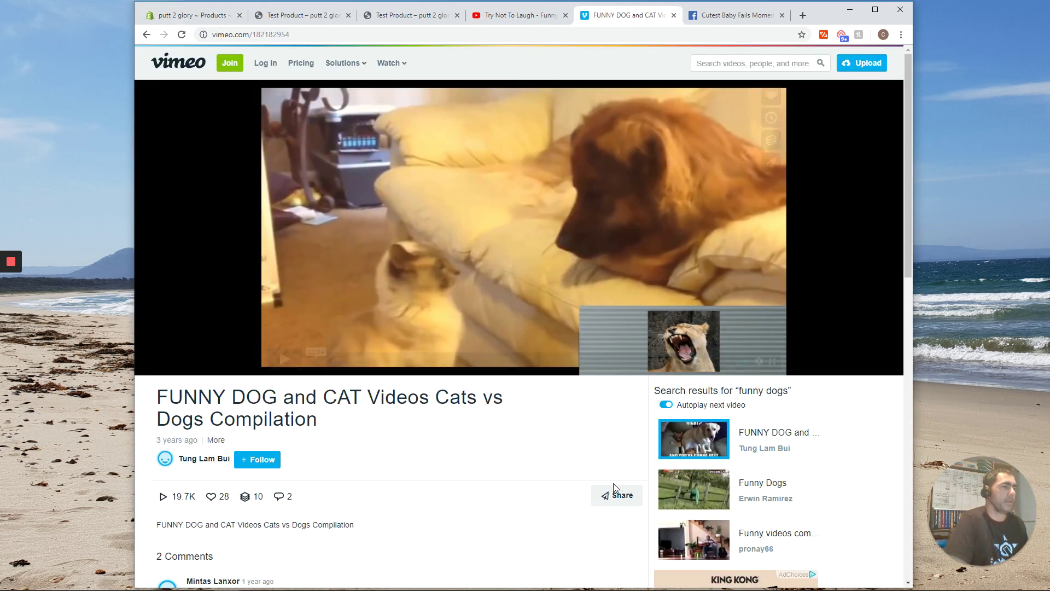
# Copy the embed code of the FUNNY DOG and CAT Videos Vimeo clip
pyautogui.click(624, 496)
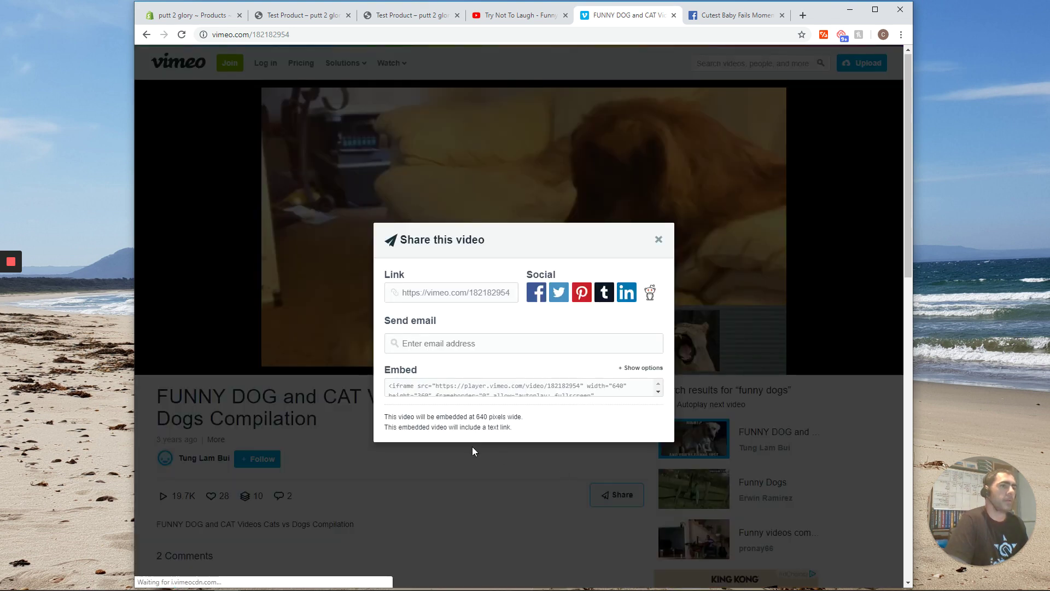
pyautogui.click(428, 389)
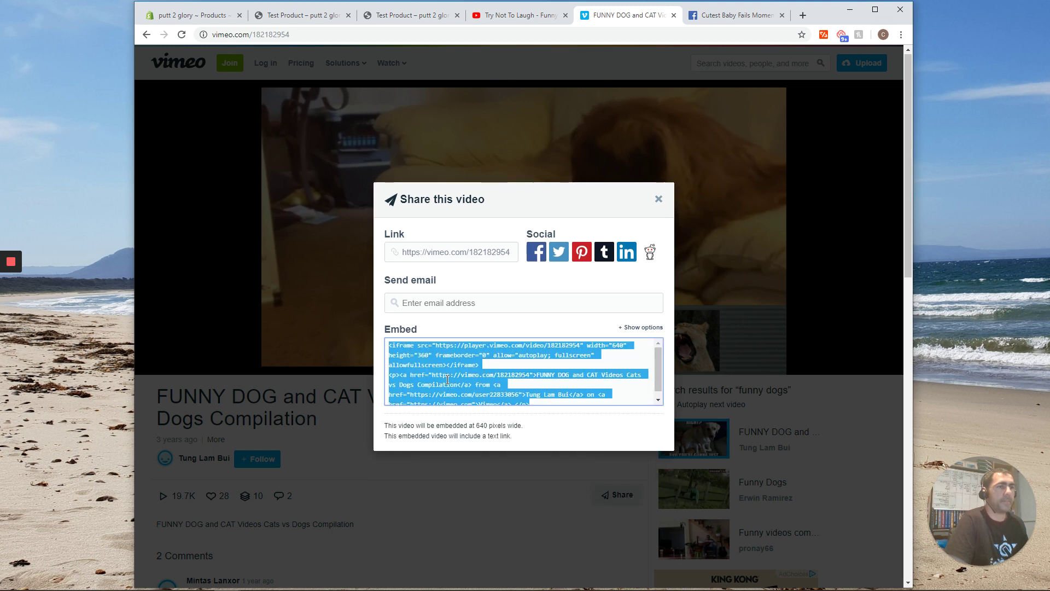
pyautogui.rightClick(438, 374)
pyautogui.click(448, 380)
# Paste the Vimeo embed code into Test Product's video dialog and insert it into the description
pyautogui.click(207, 16)
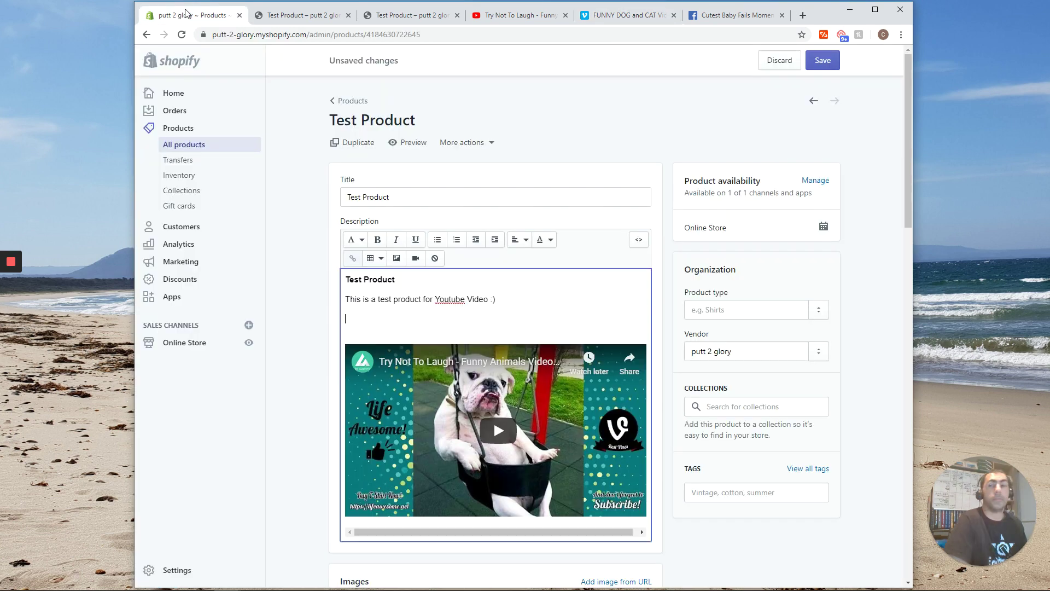
pyautogui.click(415, 259)
pyautogui.rightClick(425, 304)
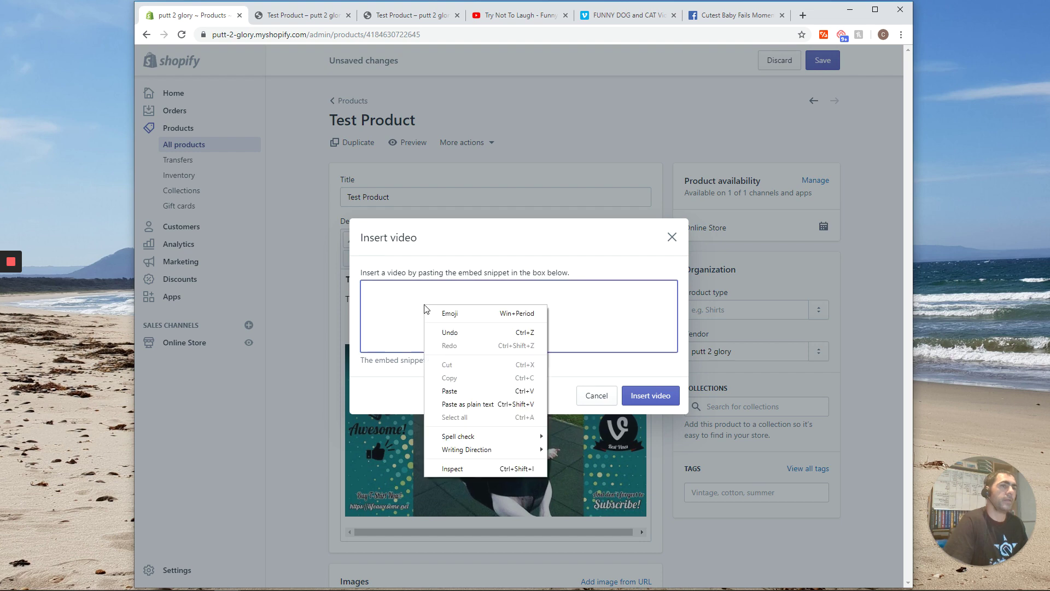
pyautogui.click(453, 393)
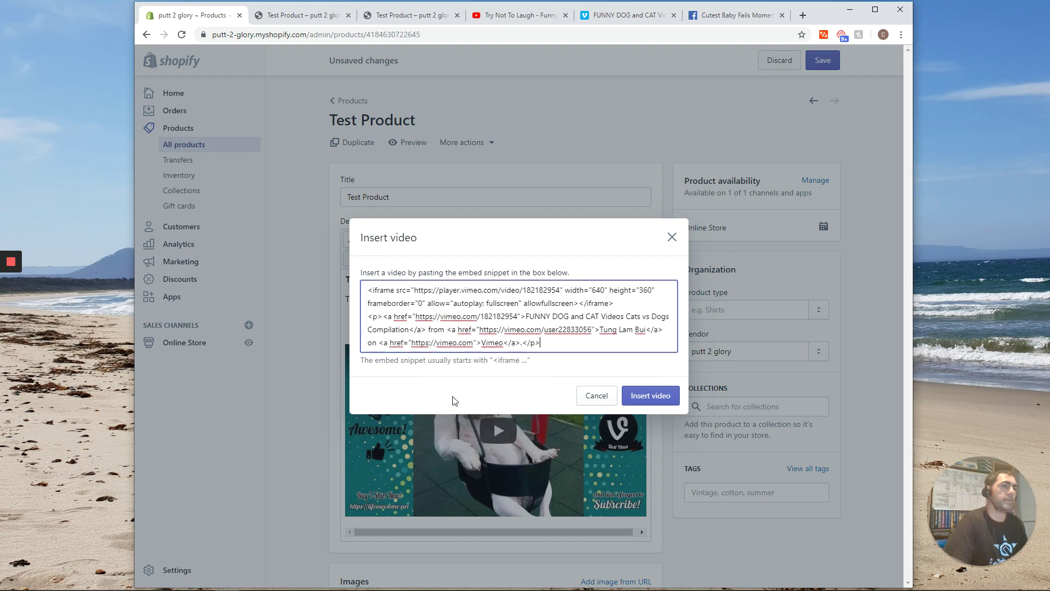
pyautogui.click(650, 399)
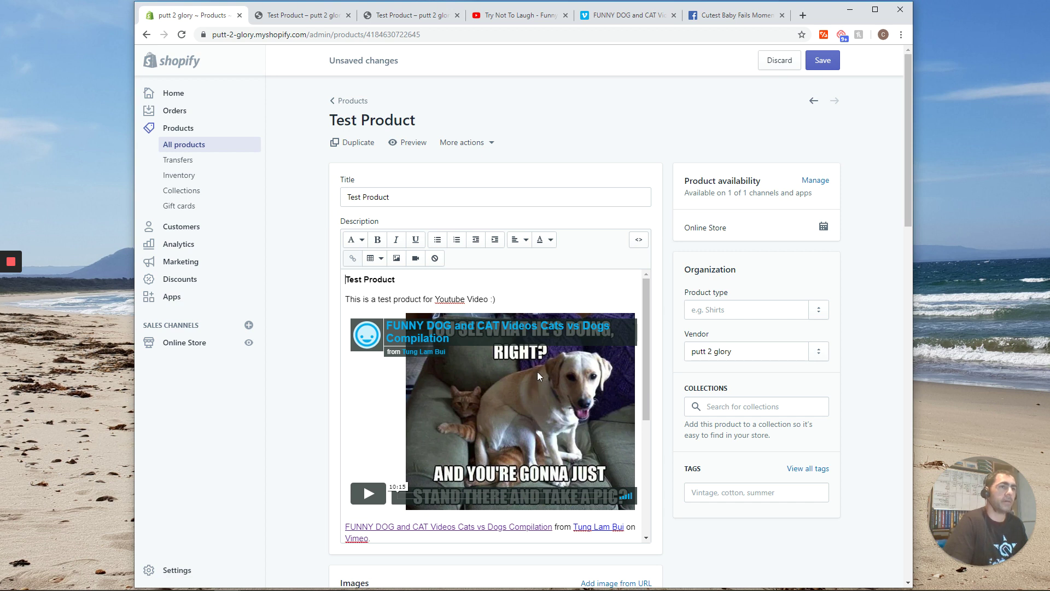
# Add a blank line below the intro text, then go to the Facebook 'Cutest Baby Fails Moments' video
pyautogui.click(513, 299)
pyautogui.press('Return')
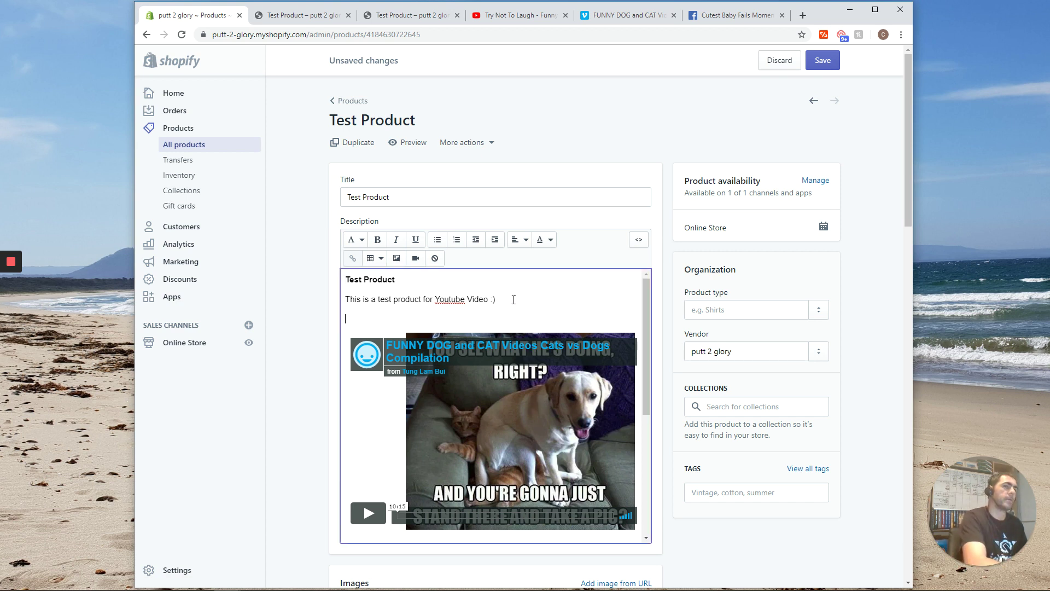
pyautogui.click(721, 17)
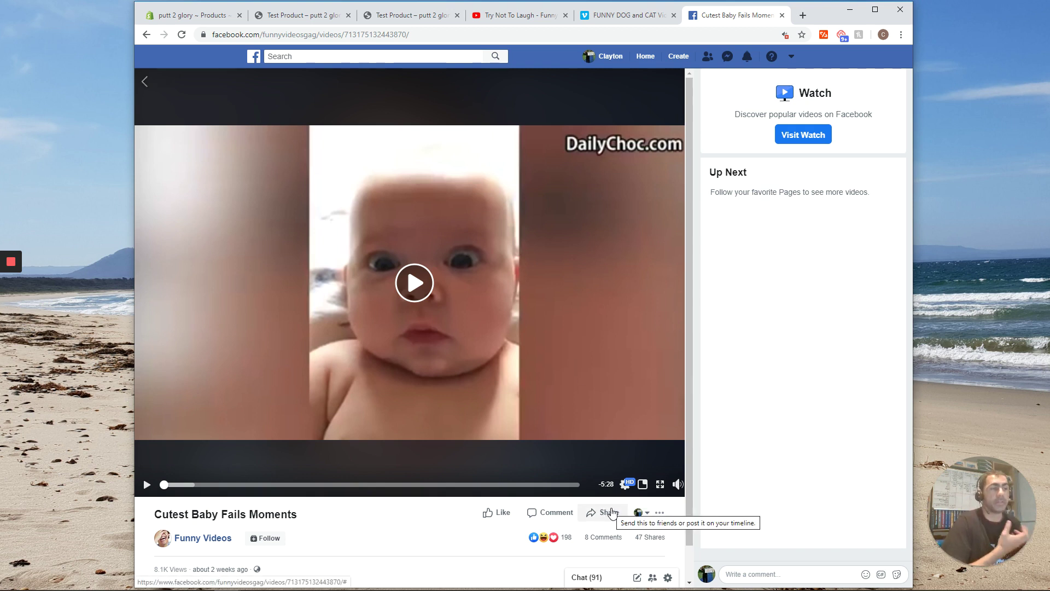
# Copy the Facebook Cutest Baby Fails Moments iframe embed code and return to the Shopify editor
pyautogui.click(659, 513)
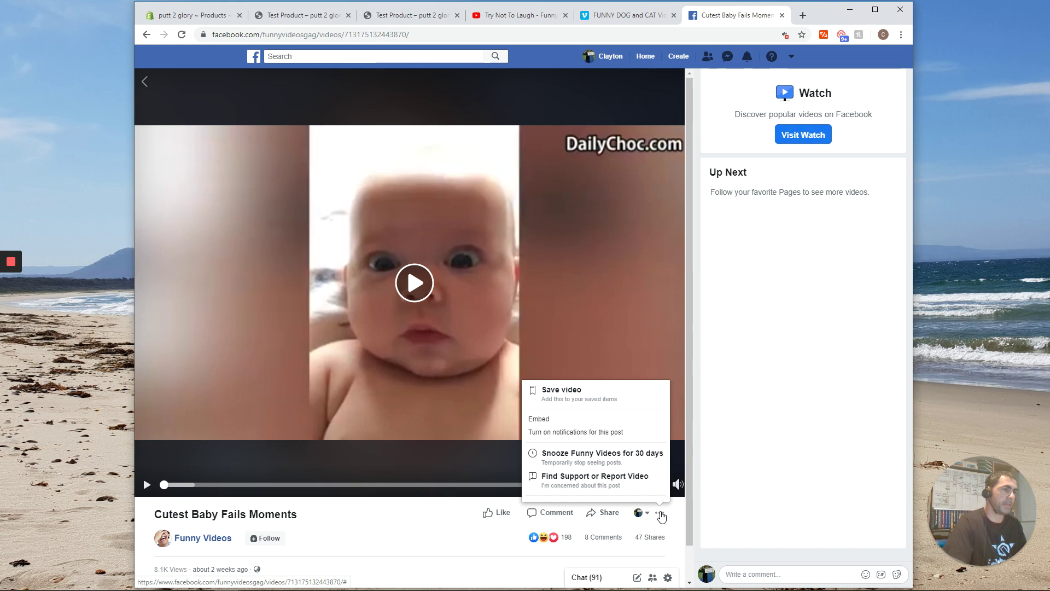
pyautogui.click(546, 421)
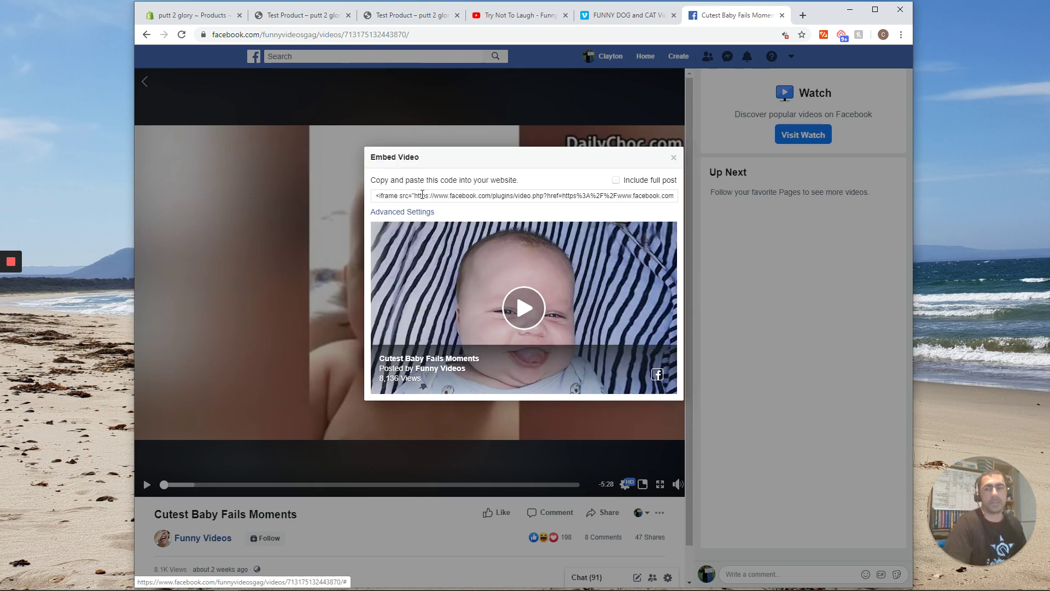
pyautogui.click(422, 195)
pyautogui.rightClick(424, 195)
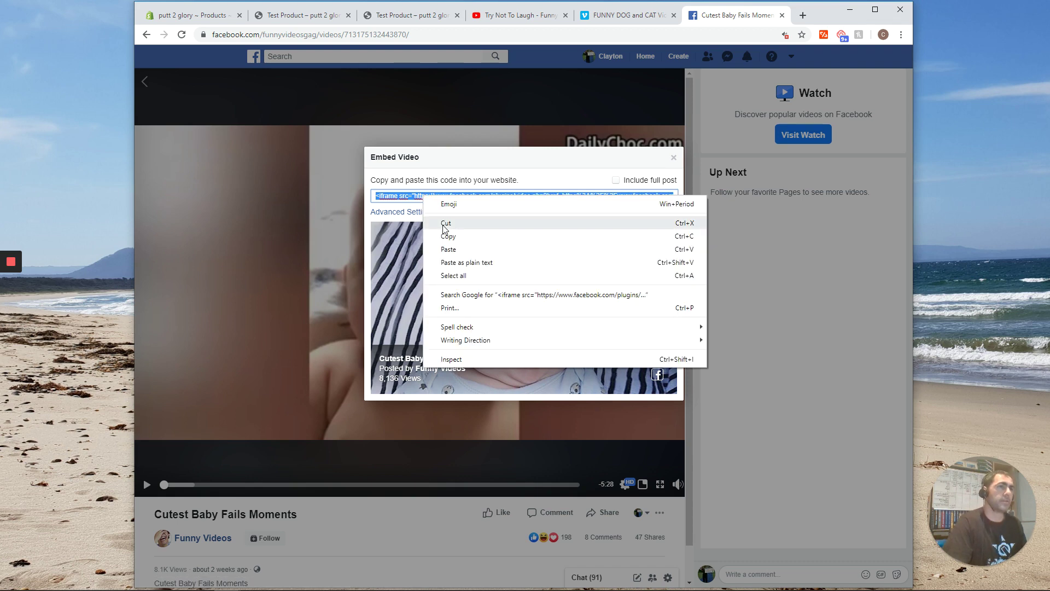
pyautogui.click(436, 231)
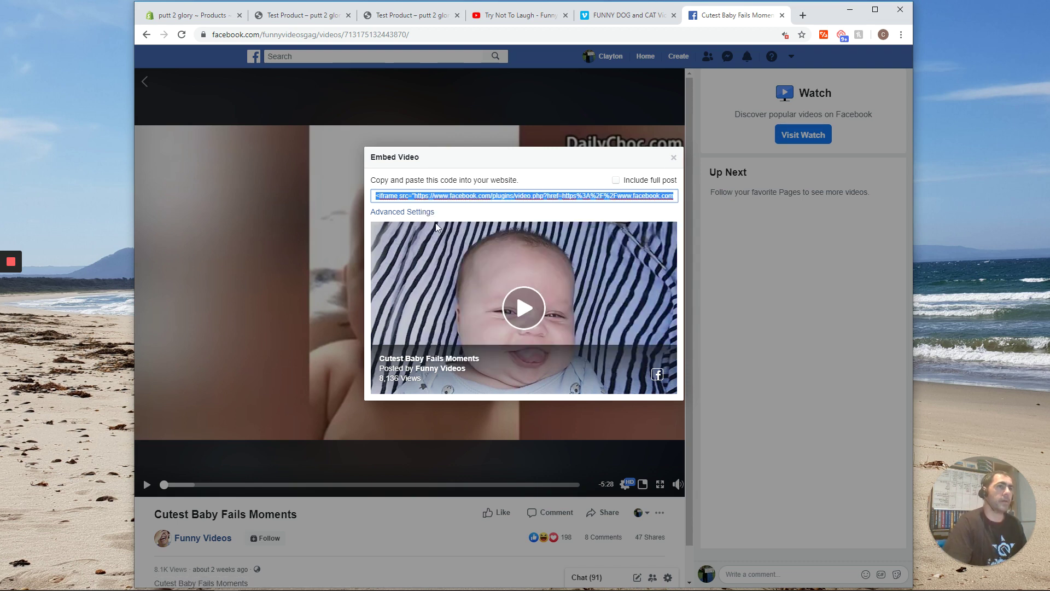
pyautogui.click(201, 14)
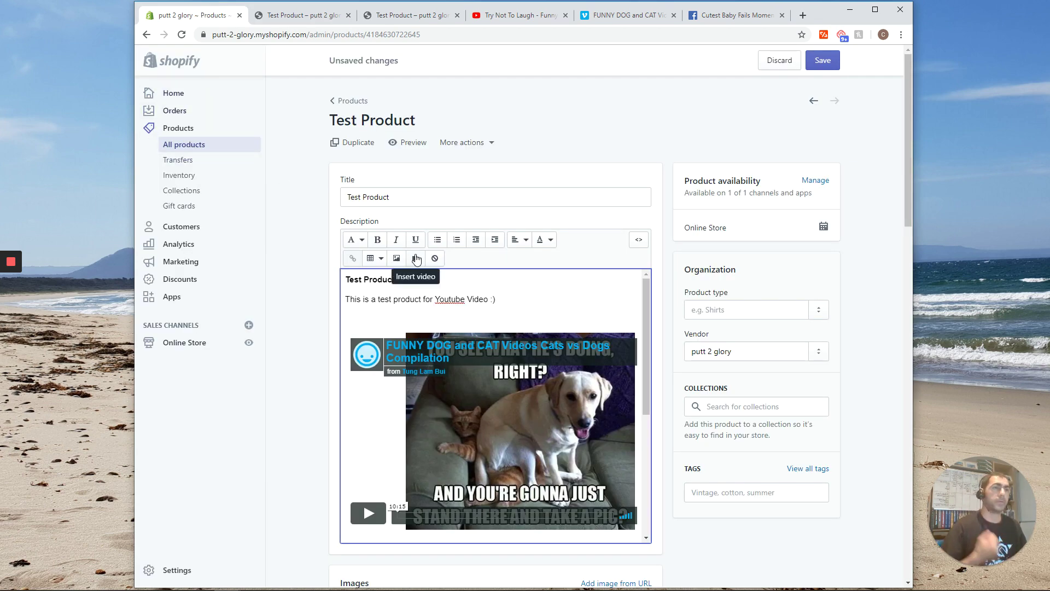
# Insert the Facebook iframe into the description, save the product and view its storefront page
pyautogui.click(416, 259)
pyautogui.click(394, 298)
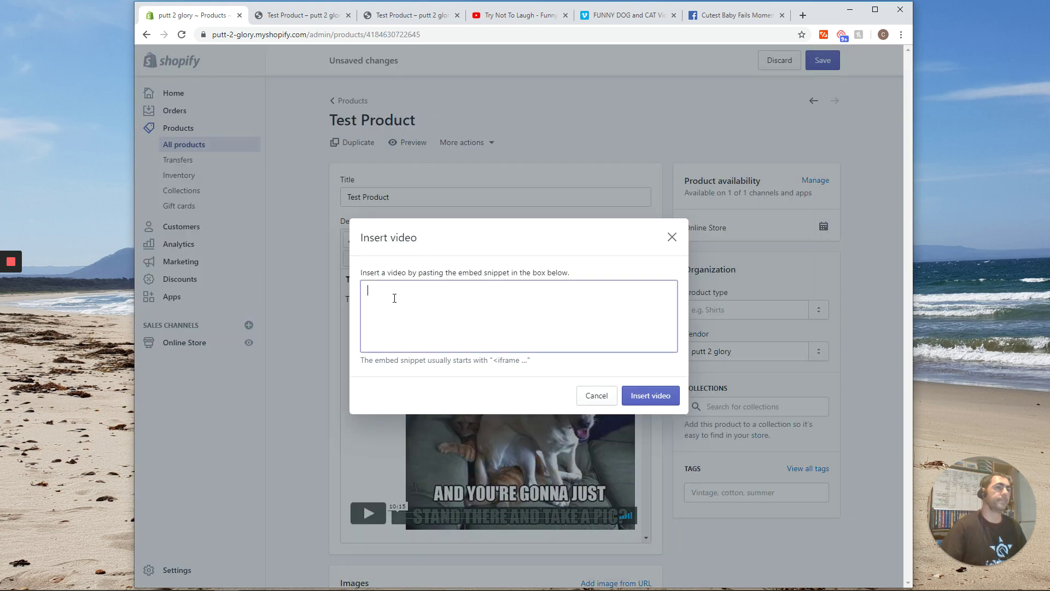
pyautogui.rightClick(394, 298)
pyautogui.click(425, 384)
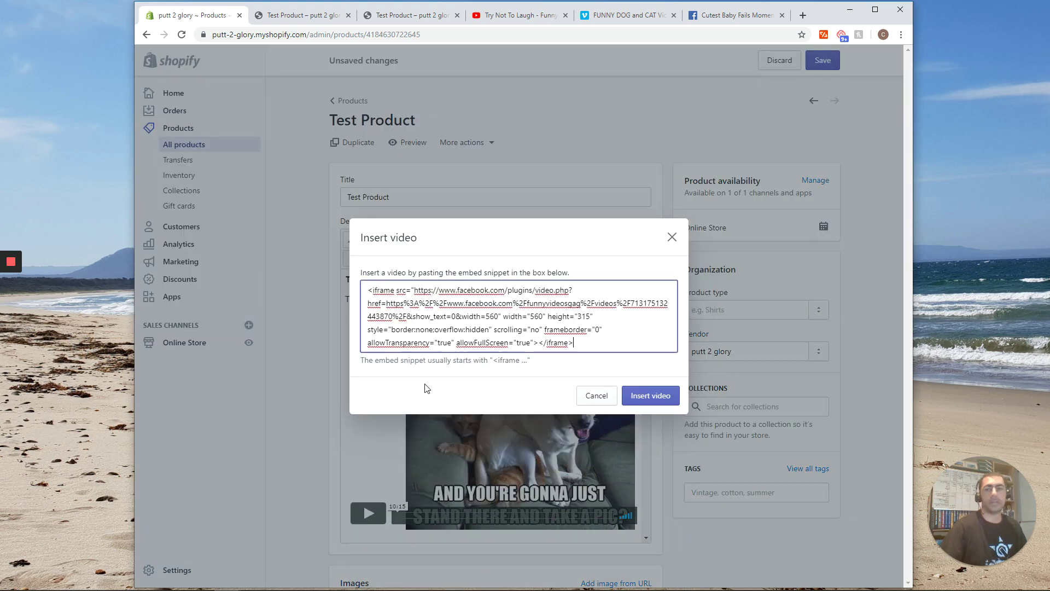
pyautogui.click(640, 395)
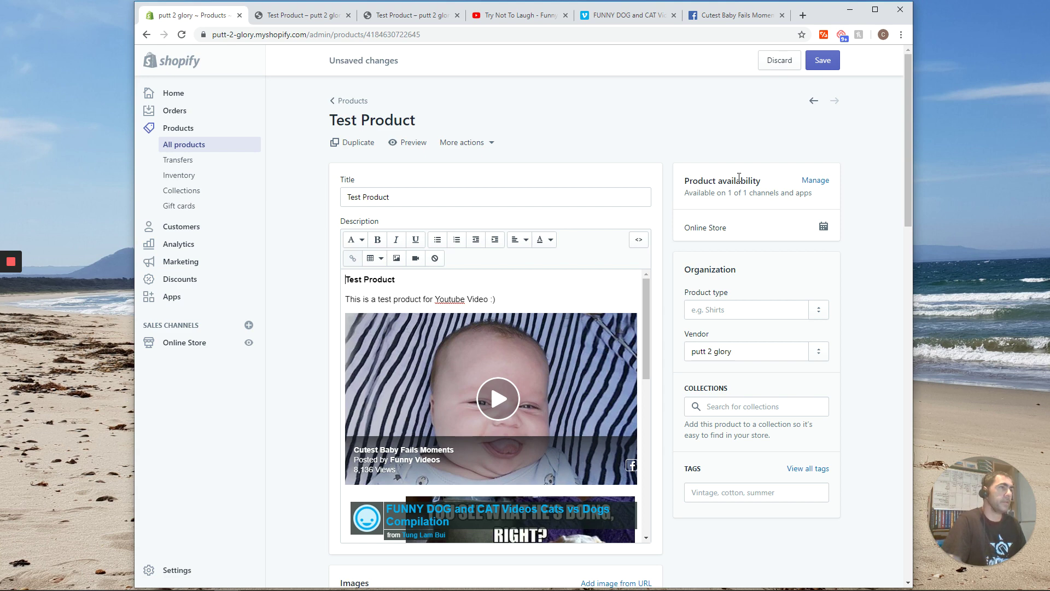
pyautogui.click(822, 63)
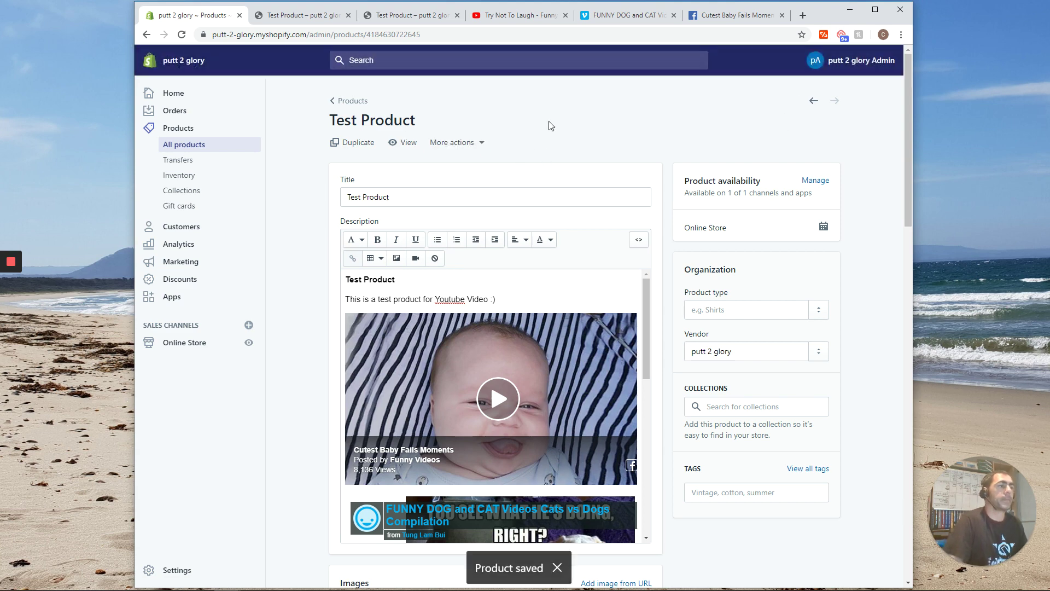
pyautogui.click(409, 143)
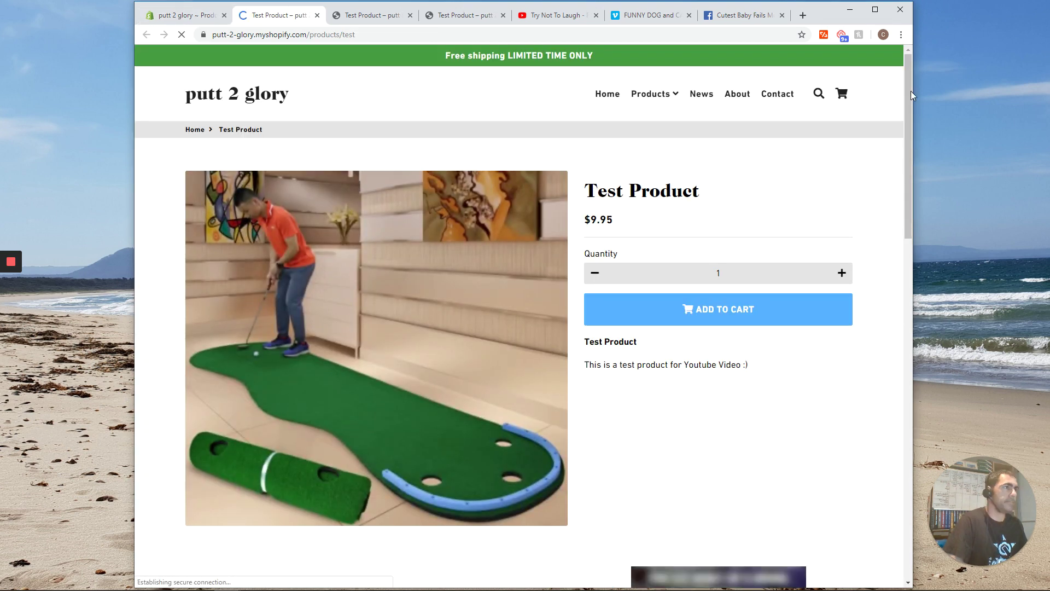
# Scroll the live page to review the Facebook, Vimeo and YouTube videos, then return to the editor
pyautogui.moveTo(908, 85); pyautogui.dragTo(908, 139)
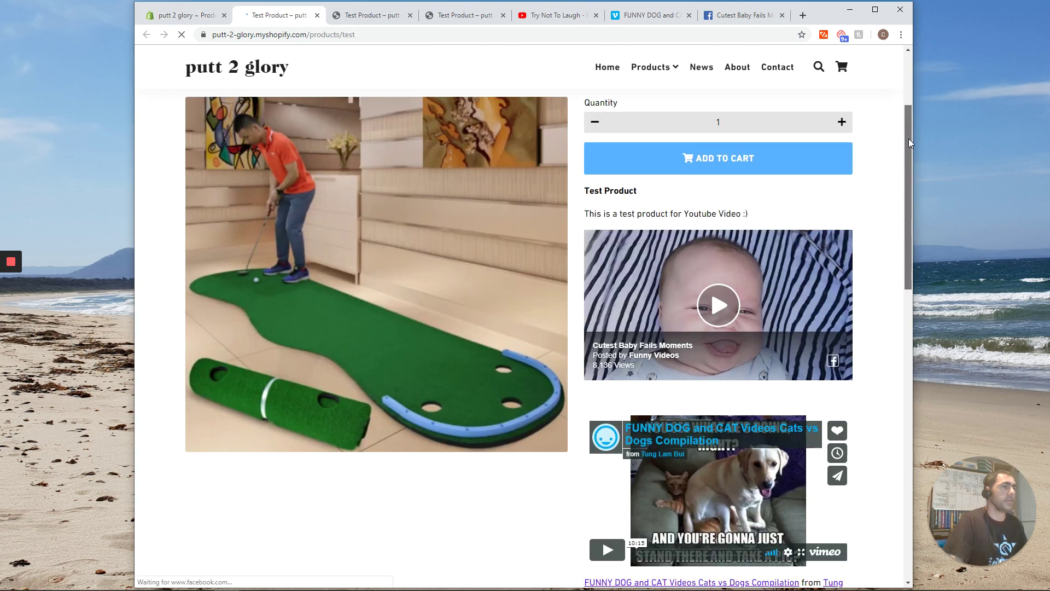
pyautogui.scroll(2, 773, 247)
pyautogui.scroll(-9, 773, 251)
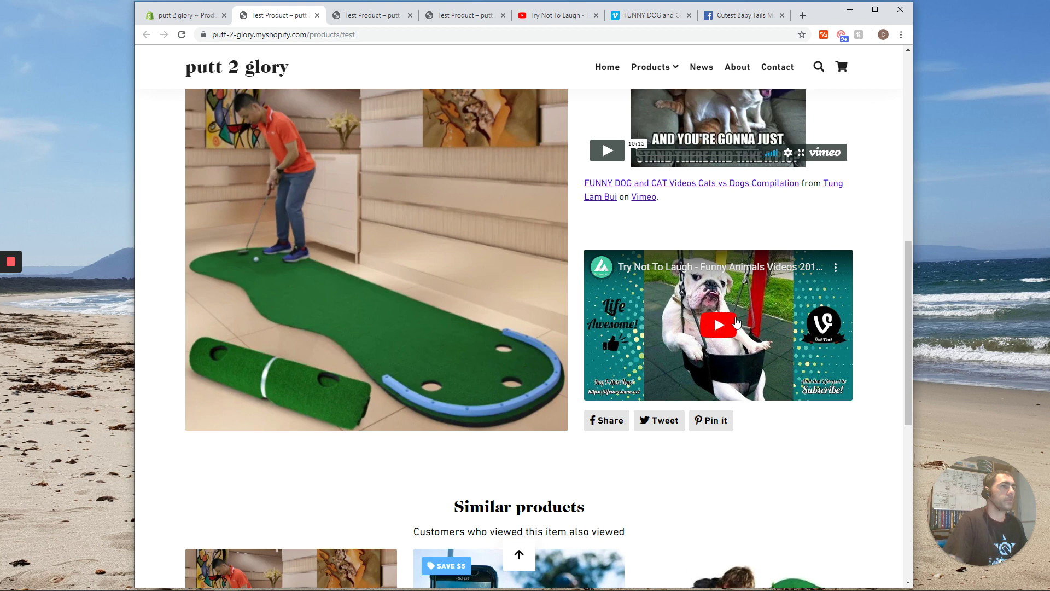
pyautogui.scroll(2, 750, 318)
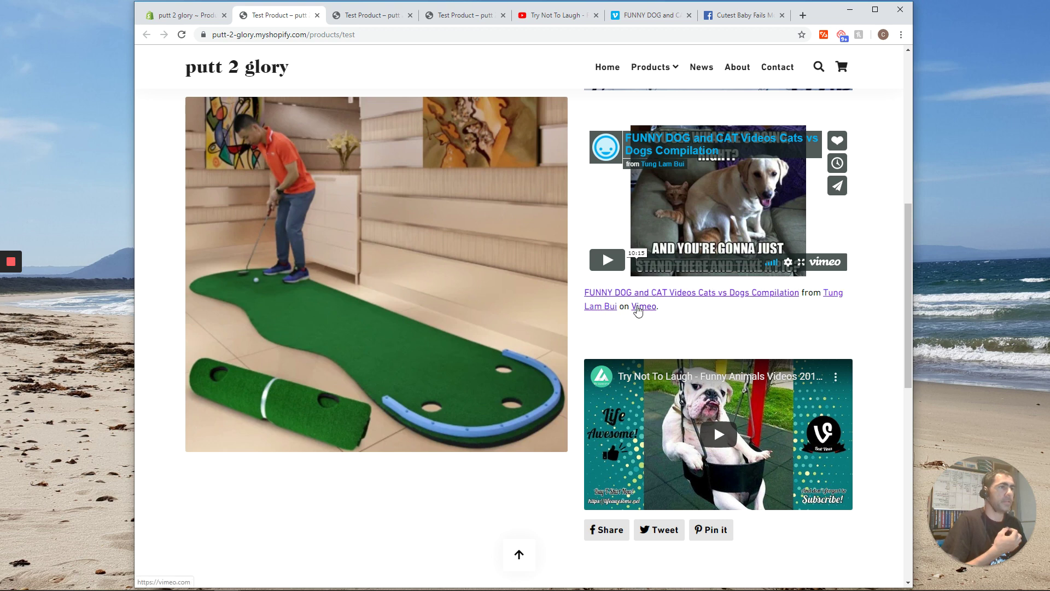
pyautogui.click(181, 15)
pyautogui.scroll(-1, 533, 299)
pyautogui.scroll(-3, 533, 300)
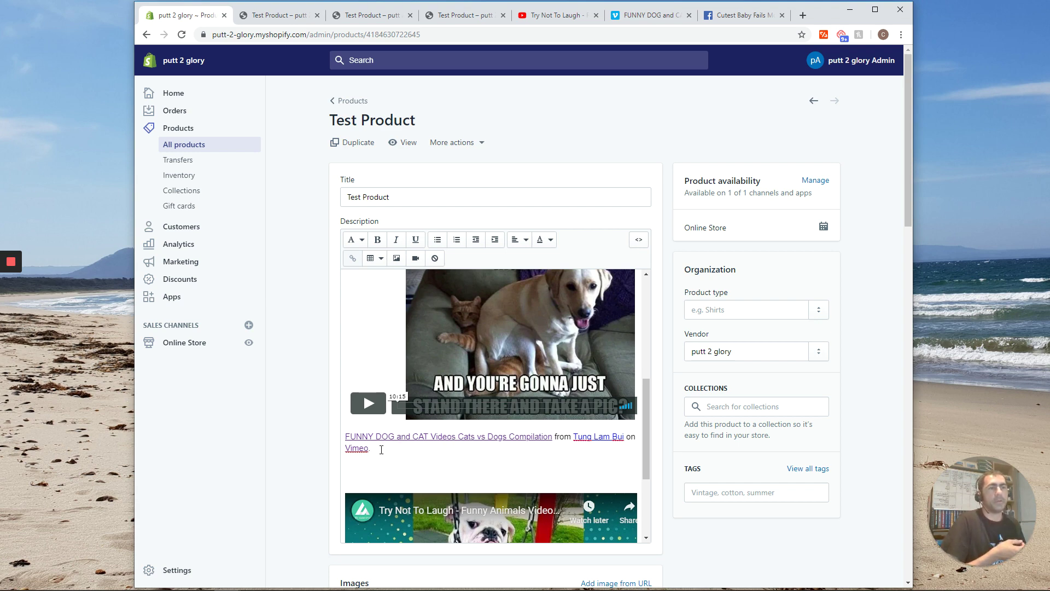
# Delete the 'FUNNY DOG and CAT Videos' caption under the Vimeo clip, save, and view the live page
pyautogui.moveTo(381, 450); pyautogui.dragTo(345, 438)
pyautogui.press('BackSpace')
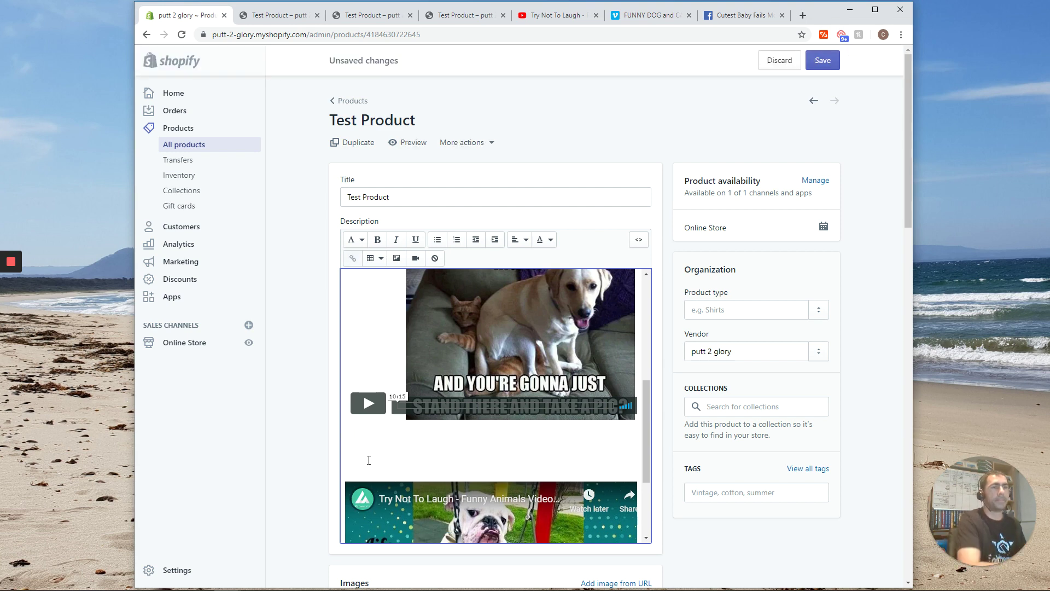
pyautogui.click(819, 62)
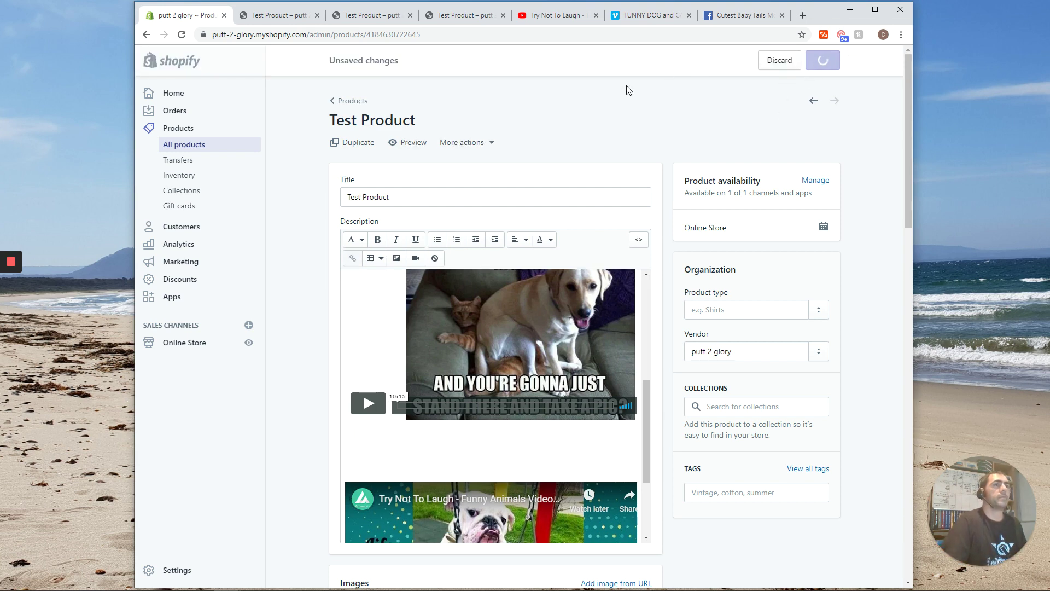
pyautogui.click(407, 142)
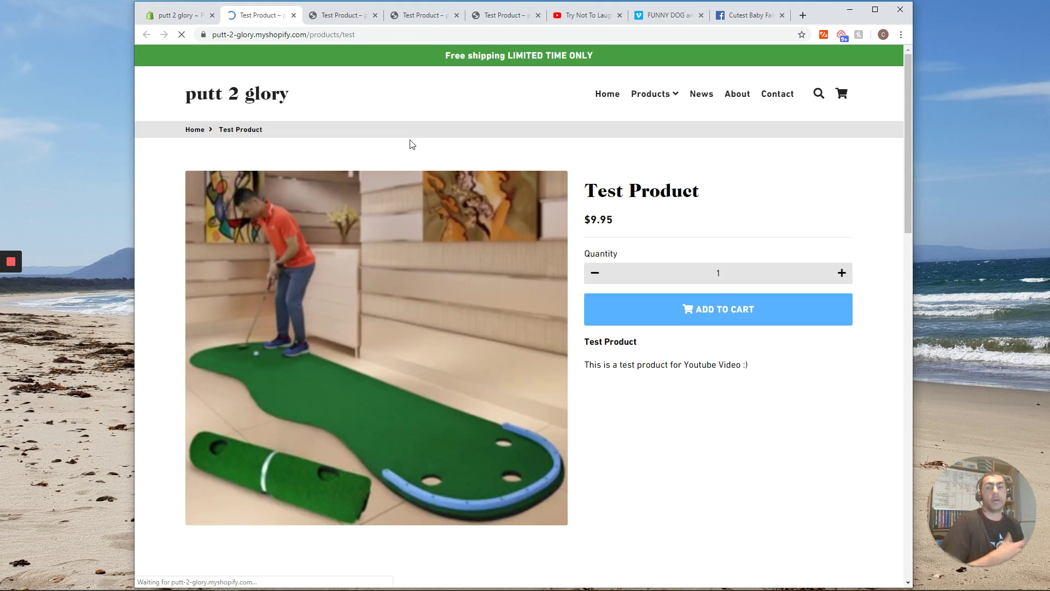
# Scroll the live Test Product page to check the stacked Facebook, Vimeo and YouTube videos
pyautogui.scroll(-3, 773, 213)
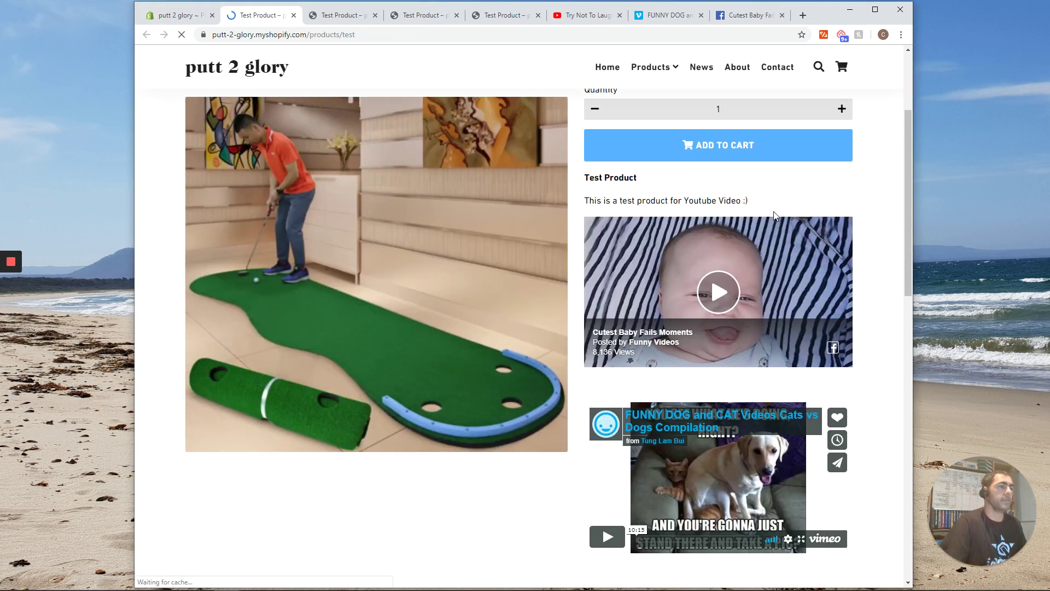
pyautogui.scroll(-2, 807, 275)
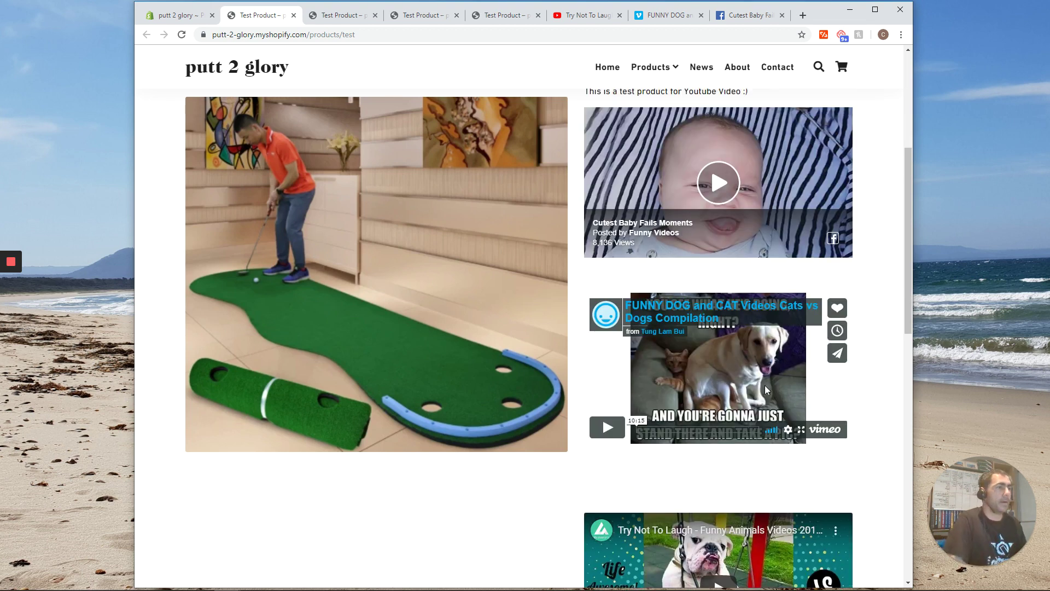
pyautogui.scroll(2, 827, 405)
pyautogui.scroll(-2, 816, 400)
pyautogui.scroll(-1, 816, 400)
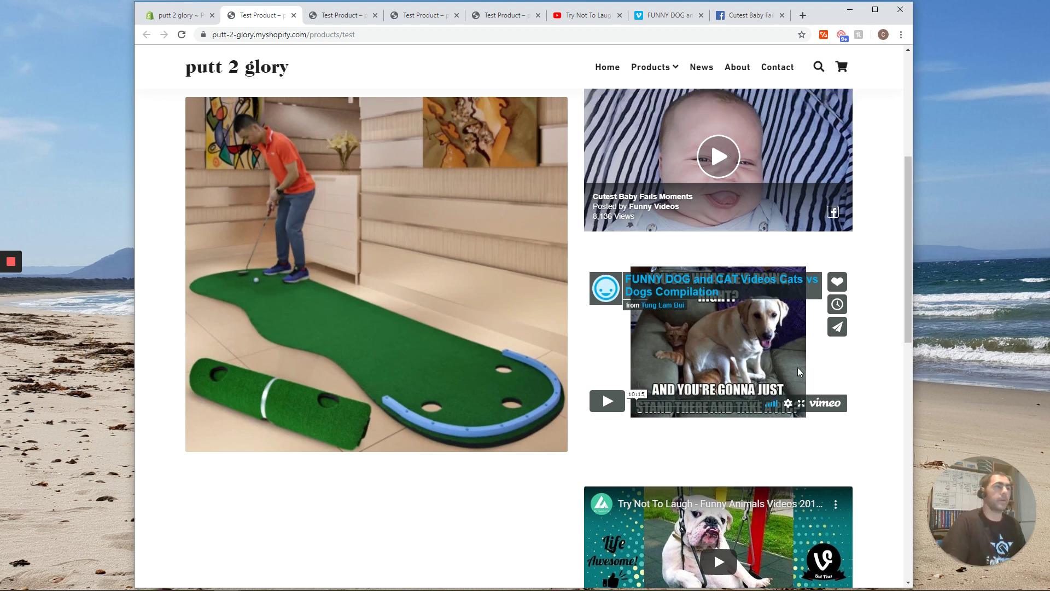
pyautogui.scroll(5, 797, 367)
pyautogui.scroll(-5, 815, 258)
pyautogui.scroll(-1, 818, 256)
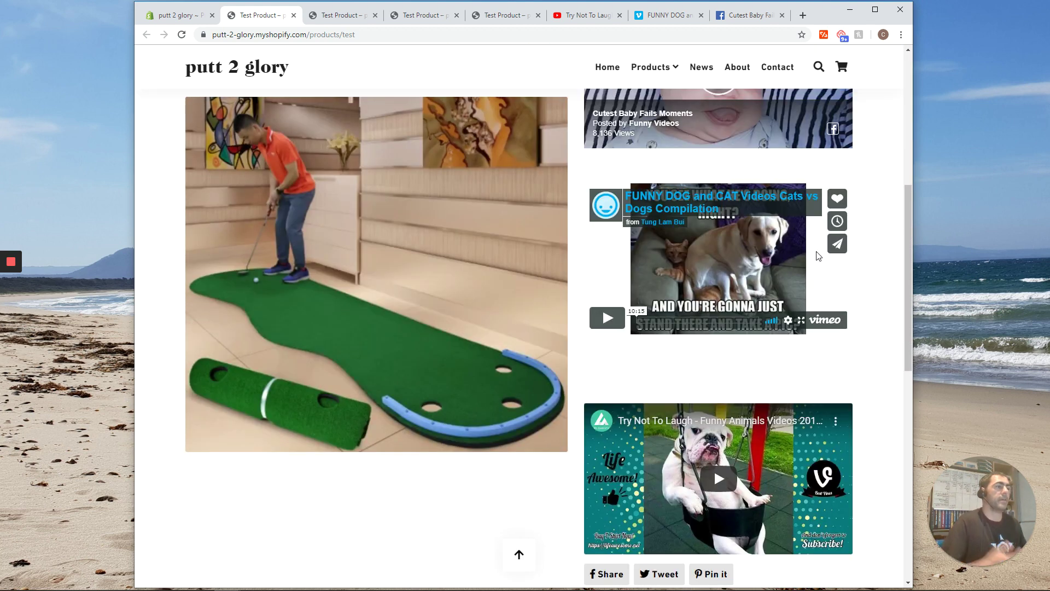